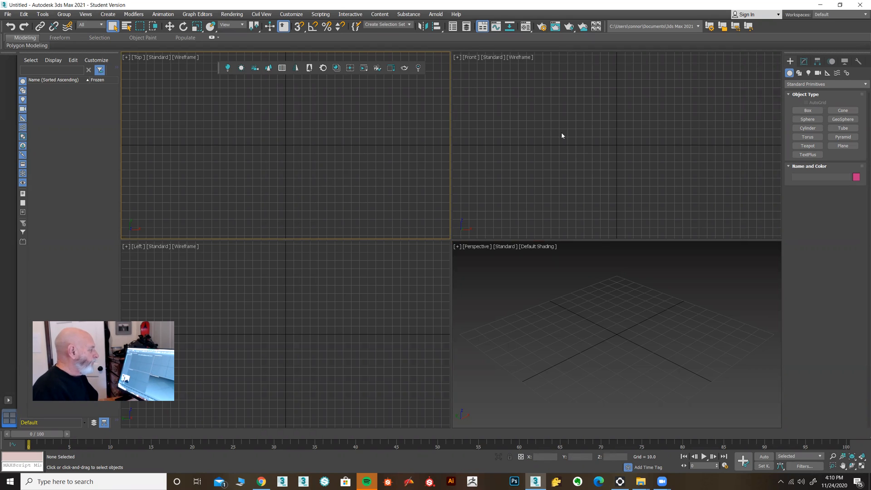
# Draw two spheres in the Top viewport: one at the origin with radius about 19.5, another along the X axis with radius about 9.9.
pyautogui.click(810, 119)
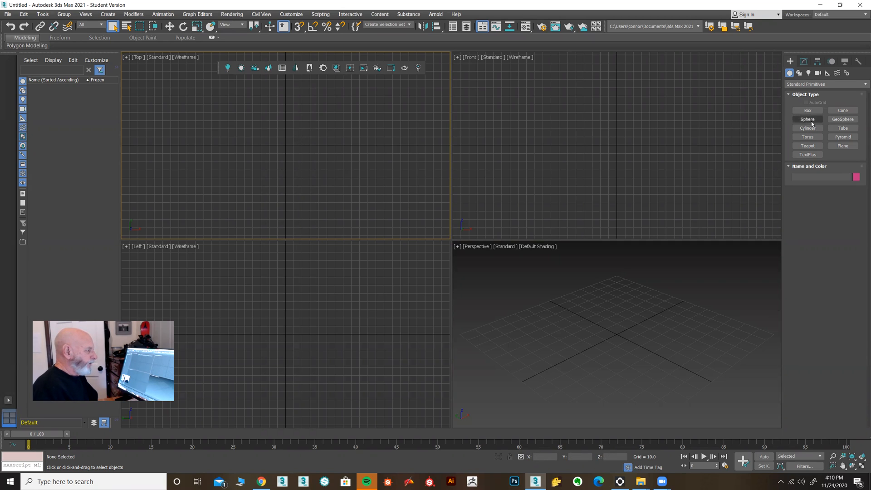
pyautogui.moveTo(285, 145); pyautogui.dragTo(292, 160)
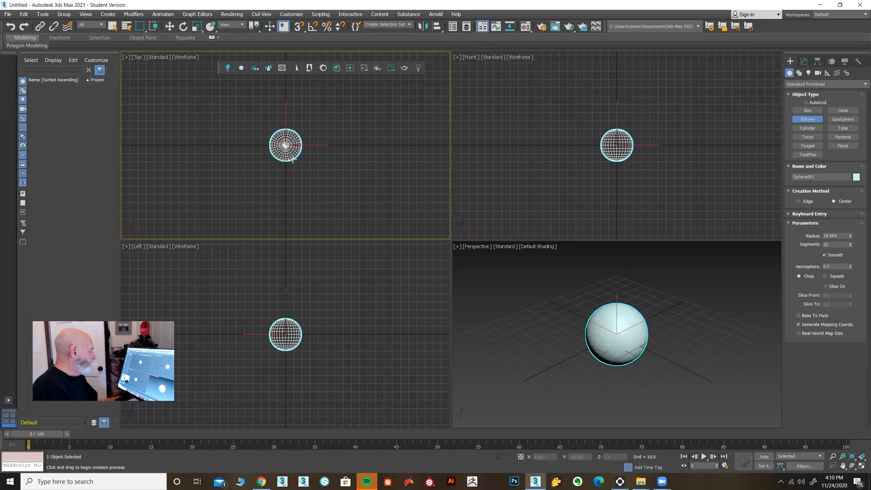
pyautogui.moveTo(340, 159); pyautogui.dragTo(282, 167, button='middle')
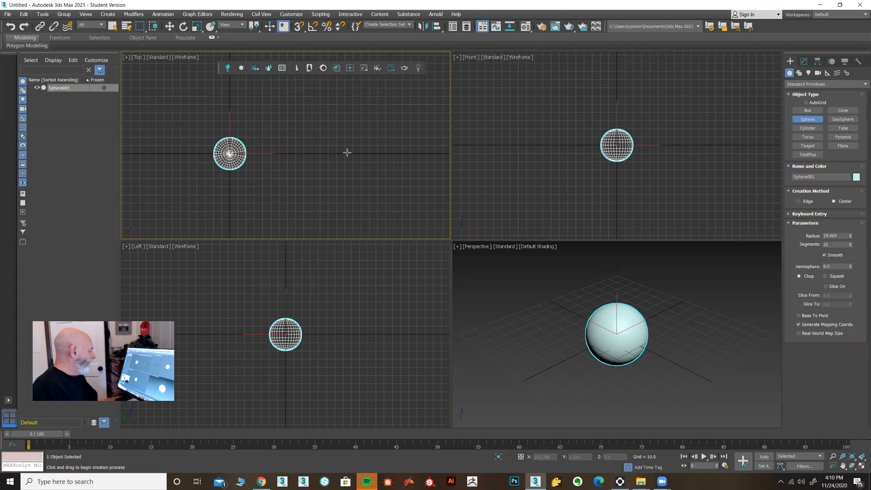
pyautogui.moveTo(347, 153); pyautogui.dragTo(349, 160)
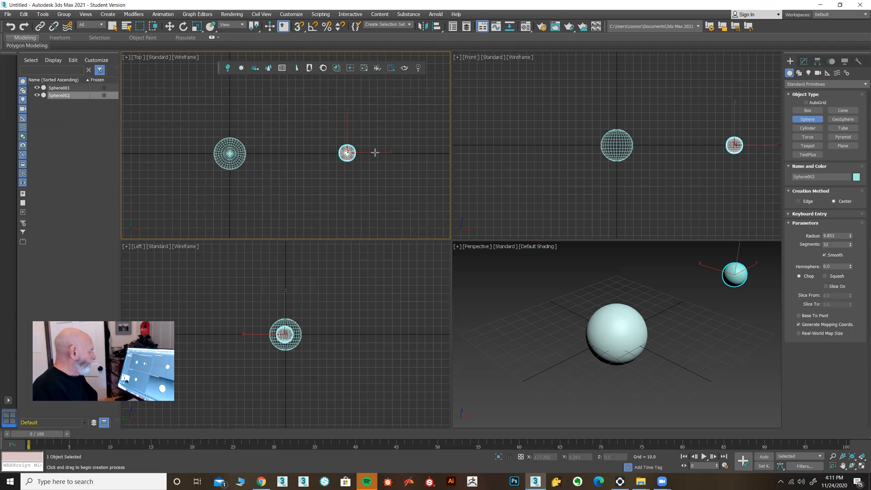
# Add two smaller spheres further out along the same line in the Top viewport, with radii of about 3.9 and 1.5.
pyautogui.moveTo(383, 153); pyautogui.dragTo(385, 154)
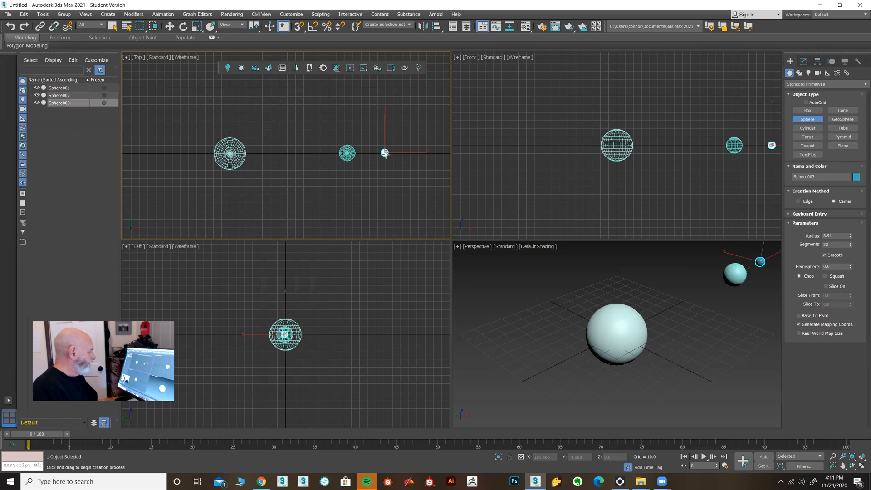
pyautogui.scroll(2, 388, 155)
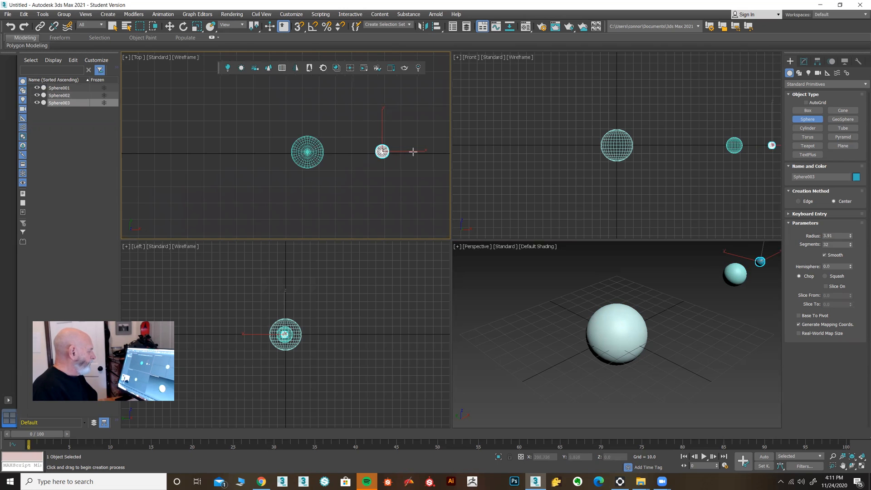
pyautogui.moveTo(414, 152); pyautogui.dragTo(414, 153)
pyautogui.scroll(-4, 328, 167)
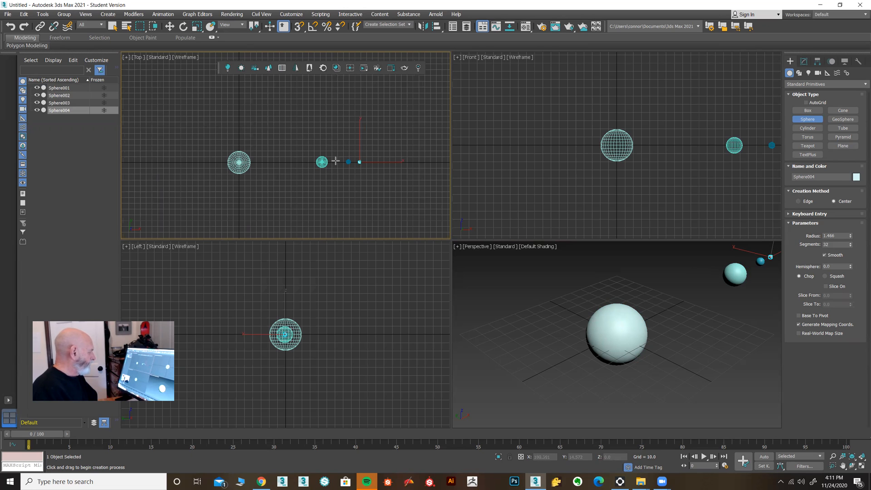
pyautogui.moveTo(373, 172); pyautogui.dragTo(365, 165, button='middle')
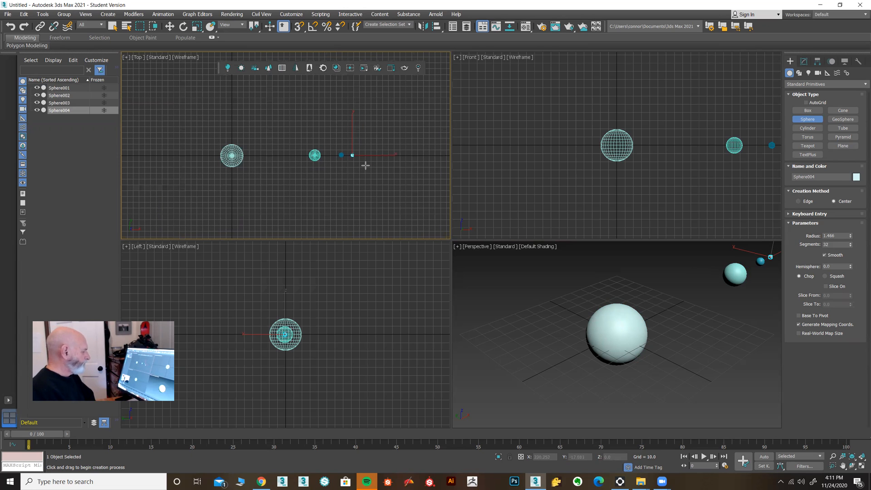
# Maximize the Perspective viewport with all four spheres in view and hide its grid.
pyautogui.moveTo(535, 313); pyautogui.dragTo(504, 388, button='middle')
pyautogui.hotkey('alt', 'w')
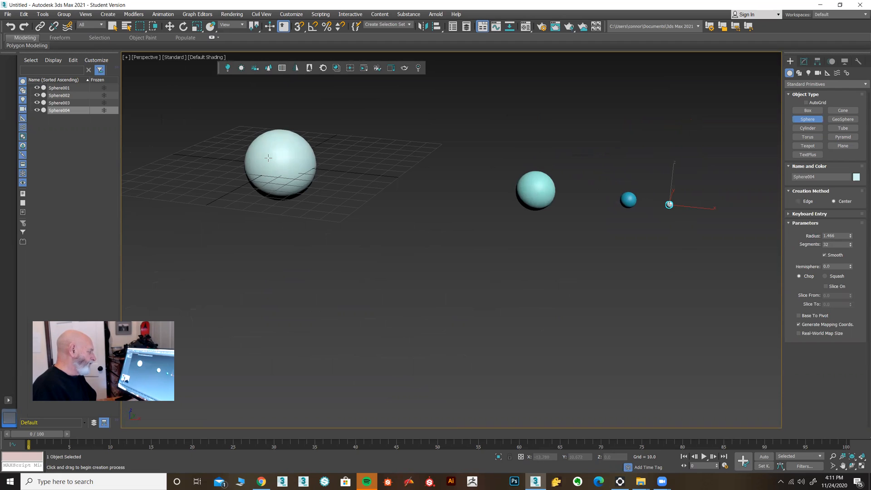
pyautogui.press('g')
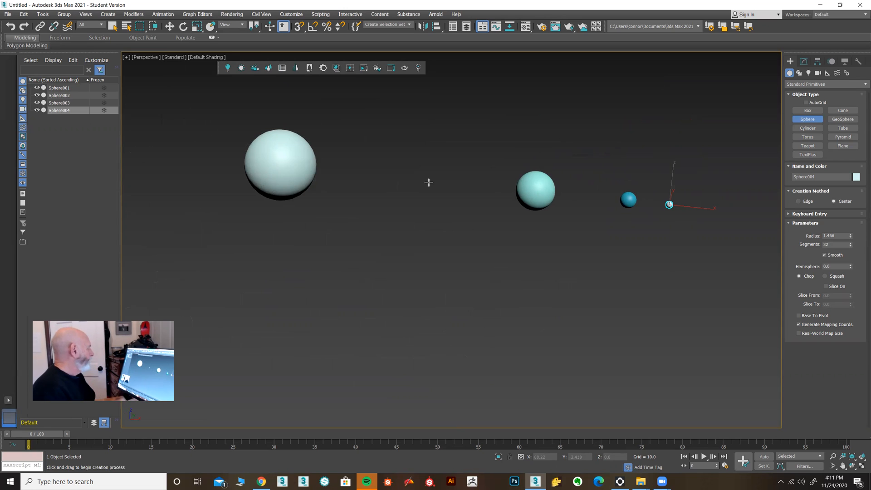
# Link each sphere to the next larger one as its parent, from the smallest up to the largest.
pyautogui.click(40, 27)
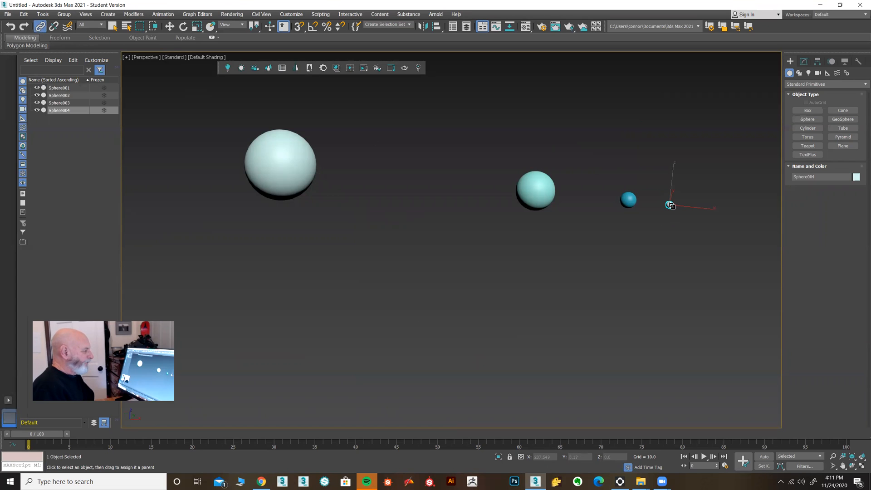
pyautogui.moveTo(637, 198); pyautogui.dragTo(299, 162)
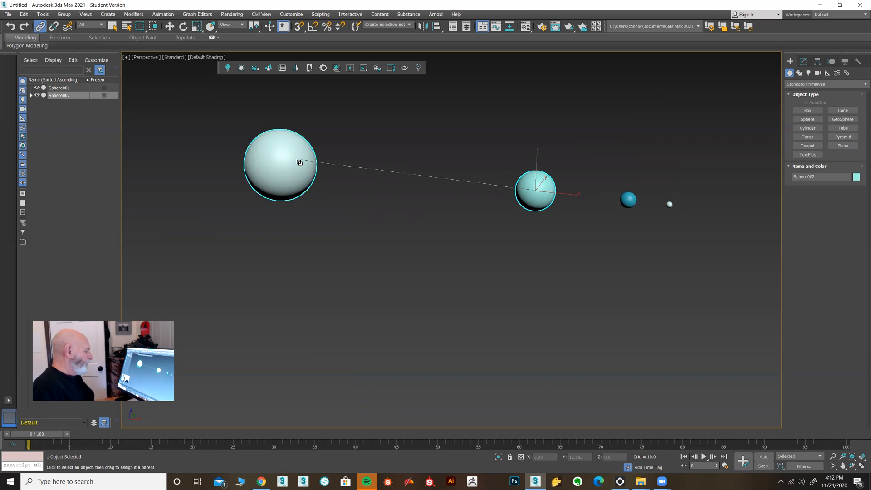
# Try moving the linked spheres to test that their children follow, raising the blue sphere about 12.5 units, and undo the move.
pyautogui.click(169, 26)
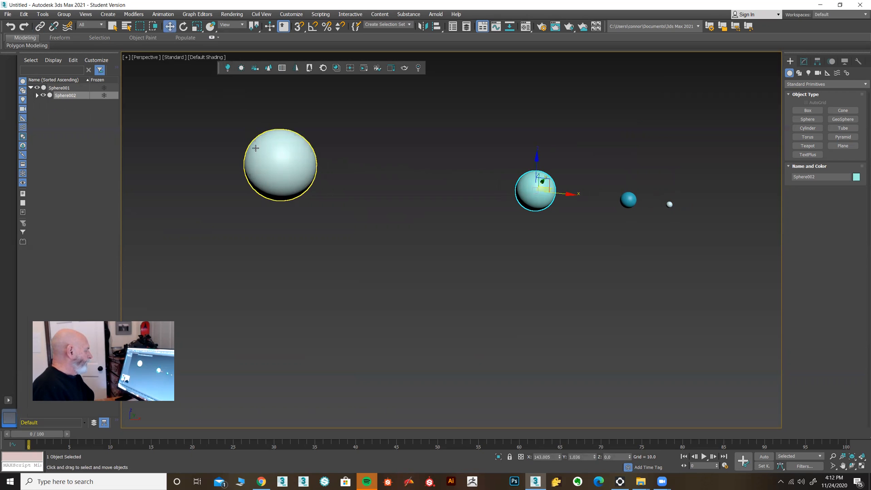
pyautogui.click(280, 146)
pyautogui.moveTo(278, 137); pyautogui.dragTo(671, 202)
pyautogui.click(539, 187)
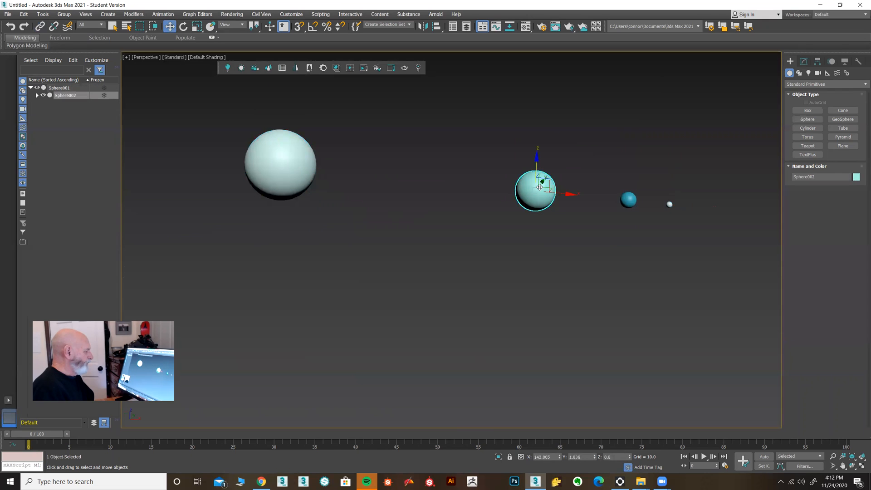
pyautogui.moveTo(537, 157)
pyautogui.mouseDown()
pyautogui.moveTo(538, 132)
pyautogui.moveTo(537, 157)
pyautogui.mouseUp()
pyautogui.click(628, 199)
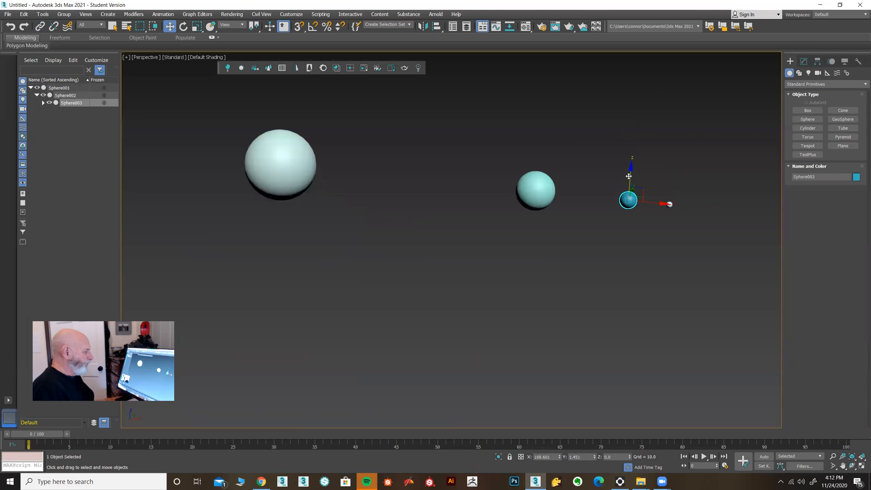
pyautogui.moveTo(630, 169); pyautogui.dragTo(631, 145)
pyautogui.click(643, 155)
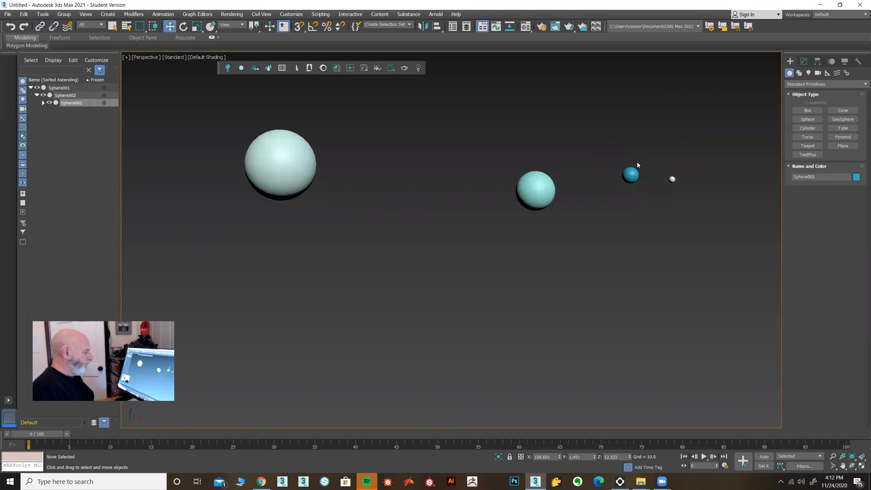
pyautogui.hotkey('ctrl', 'z')
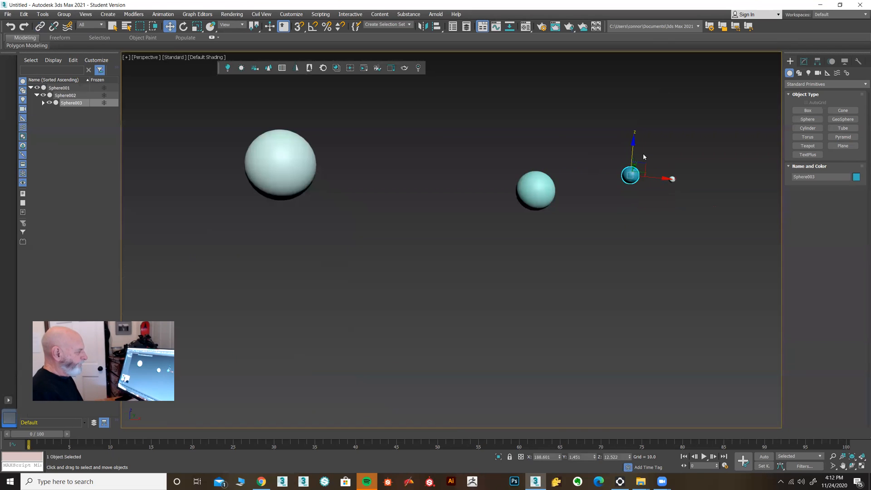
pyautogui.hotkey('ctrl', 'z')
pyautogui.click(640, 158)
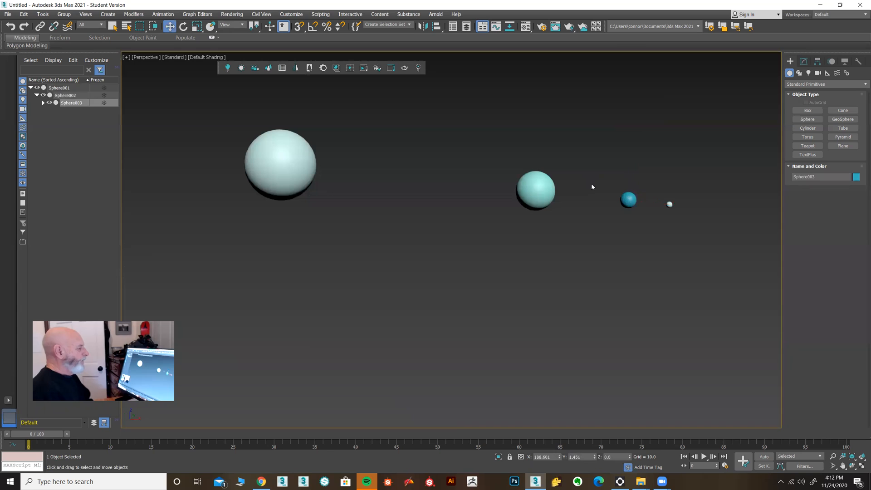
# Select the smallest sphere and maximize the Top viewport around the row of spheres.
pyautogui.click(669, 204)
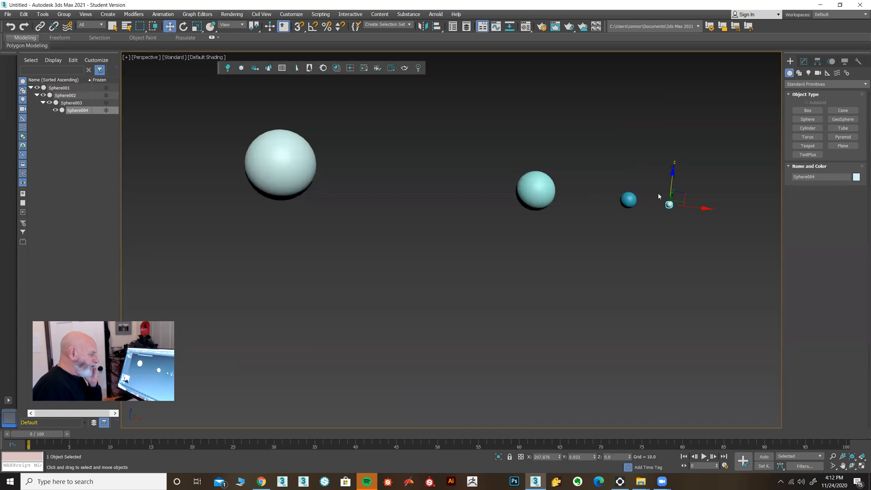
pyautogui.moveTo(654, 214); pyautogui.dragTo(609, 231, button='middle')
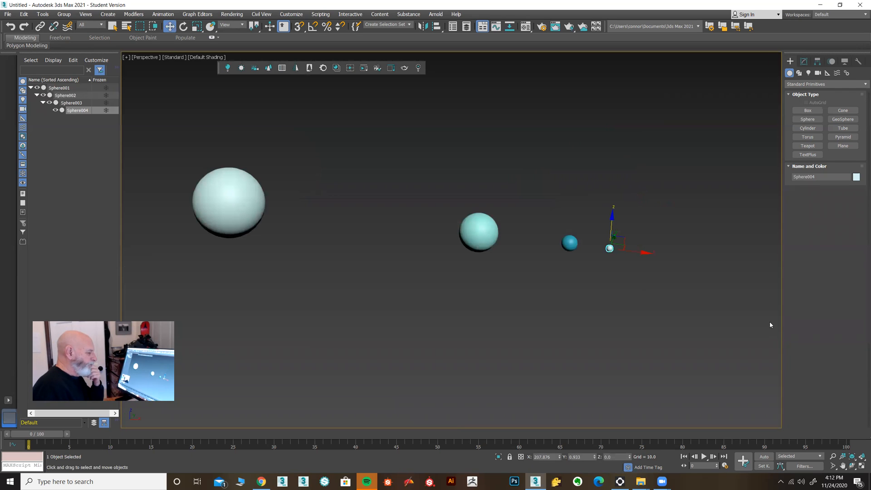
pyautogui.click(861, 466)
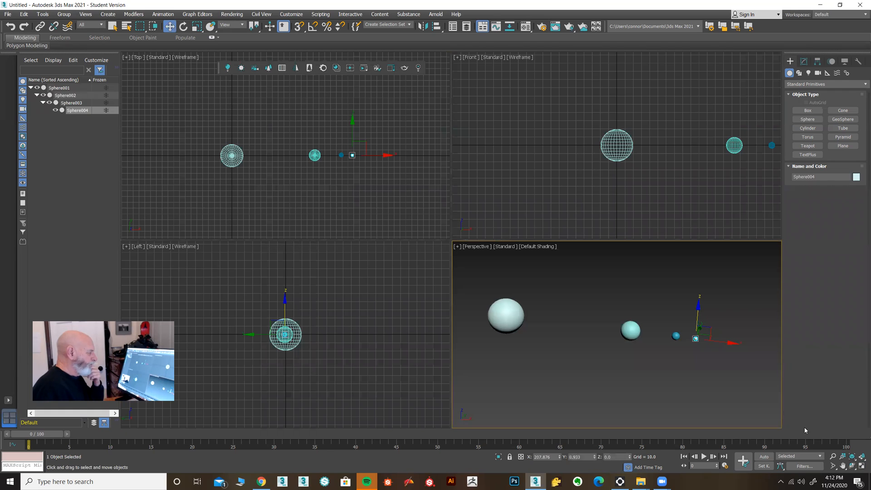
pyautogui.scroll(2, 347, 168)
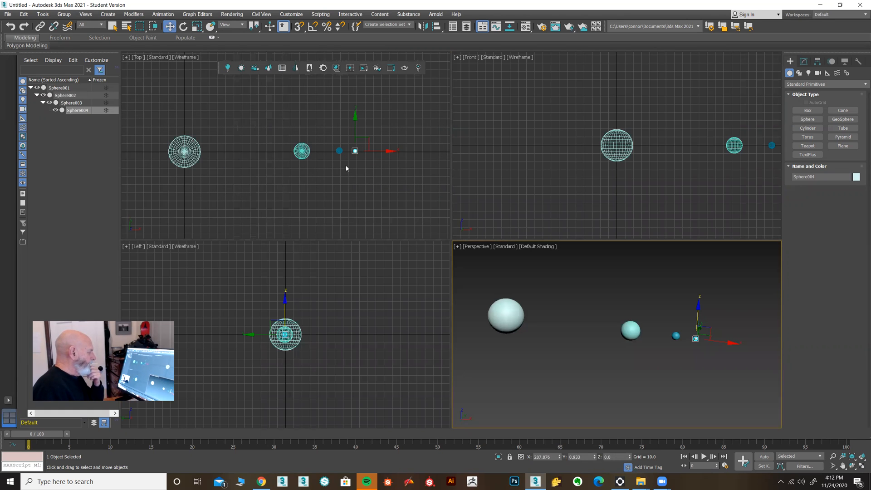
pyautogui.moveTo(346, 167); pyautogui.dragTo(369, 170, button='middle')
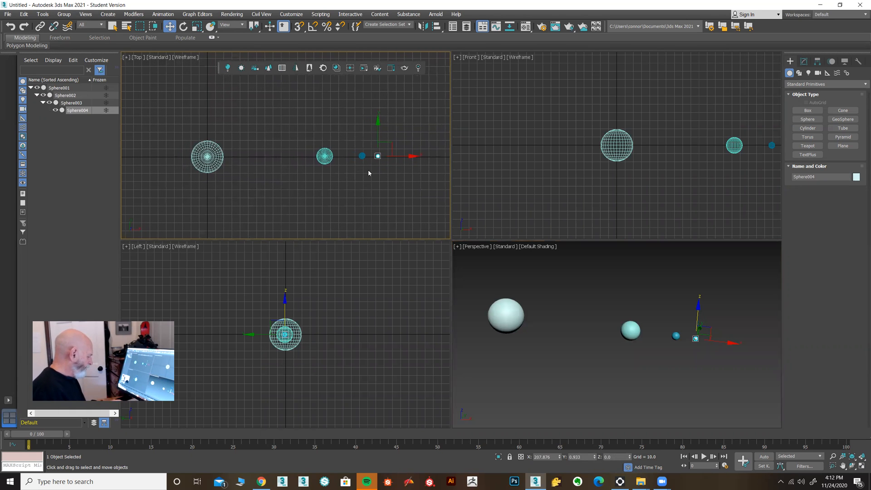
pyautogui.hotkey('alt', 'w')
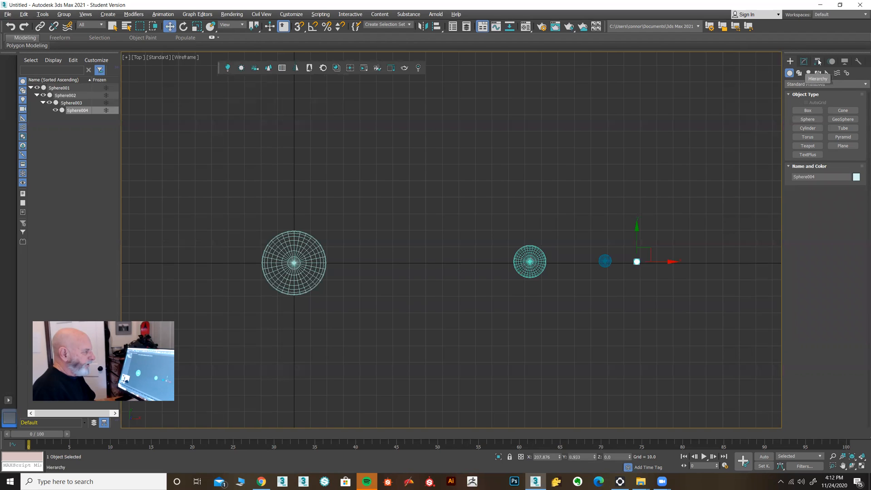
# Turn on Affect Pivot Only and move the smallest sphere's pivot to the centre of the neighbouring blue sphere.
pyautogui.click(817, 61)
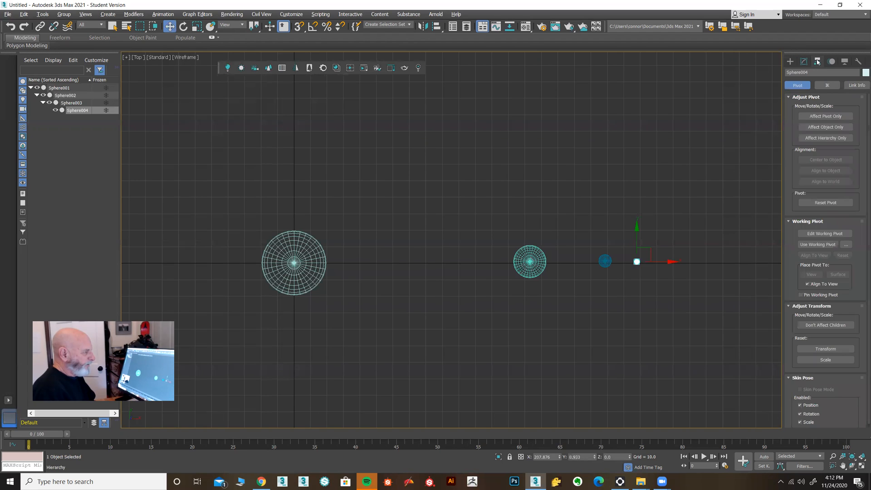
pyautogui.click(824, 117)
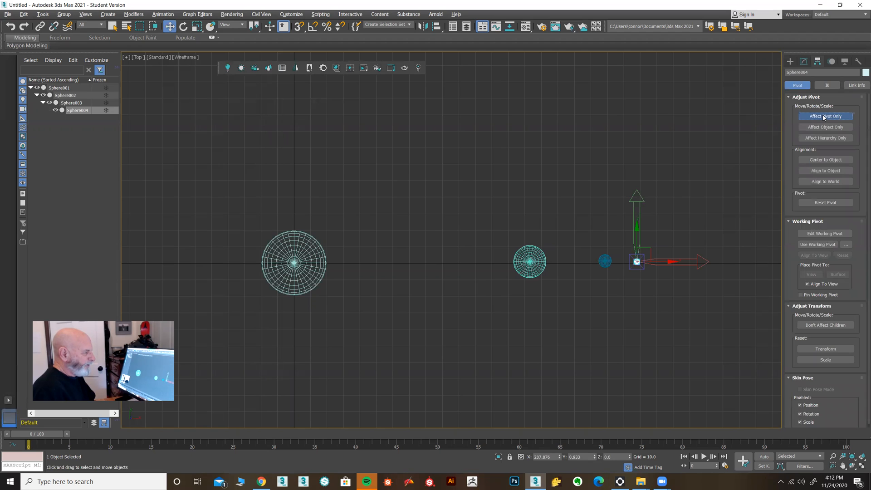
pyautogui.scroll(10, 652, 259)
pyautogui.moveTo(636, 260); pyautogui.dragTo(717, 207, button='middle')
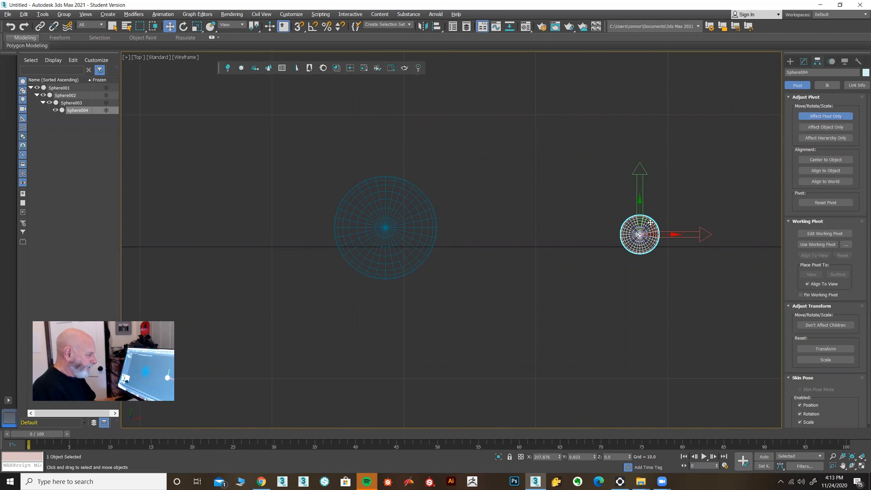
pyautogui.moveTo(651, 222); pyautogui.dragTo(398, 218)
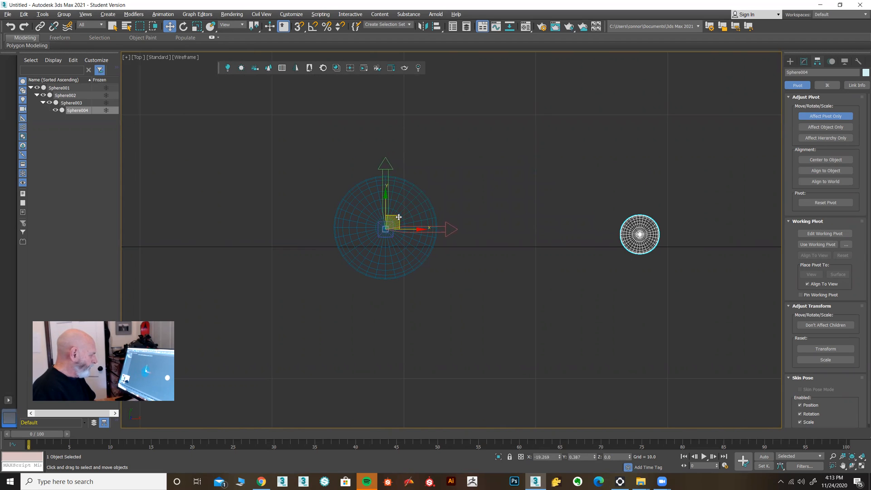
# Move the blue sphere's pivot to the centre of the second-largest sphere.
pyautogui.scroll(-2, 489, 266)
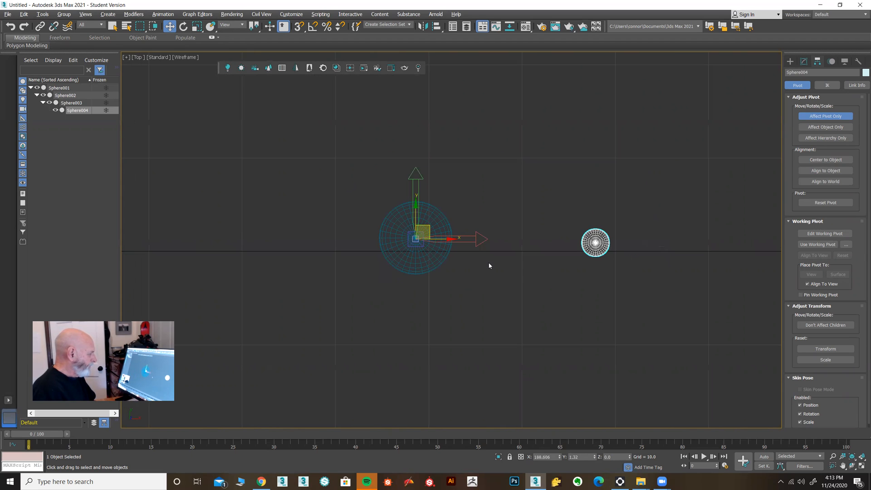
pyautogui.click(414, 268)
pyautogui.moveTo(406, 286); pyautogui.dragTo(643, 296, button='middle')
pyautogui.moveTo(631, 224); pyautogui.dragTo(232, 232)
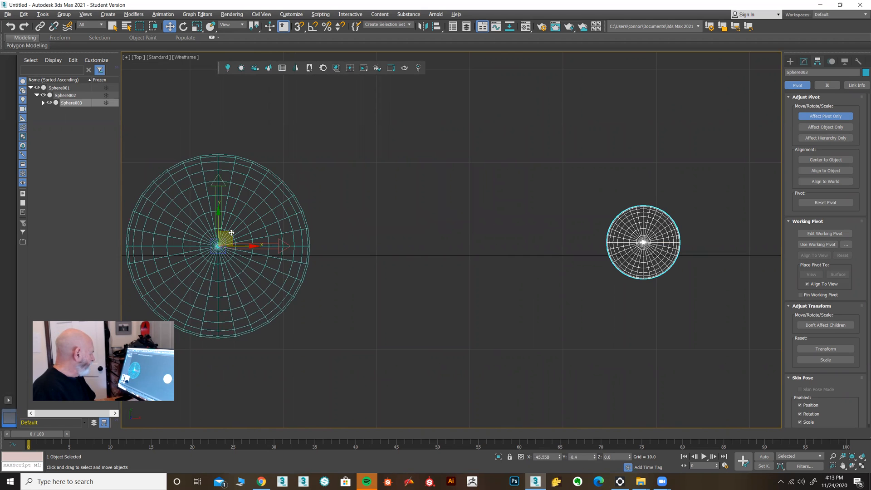
# Move the second-largest sphere's pivot to the centre of the largest sphere, and turn off Affect Pivot Only.
pyautogui.moveTo(380, 279); pyautogui.dragTo(640, 277, button='middle')
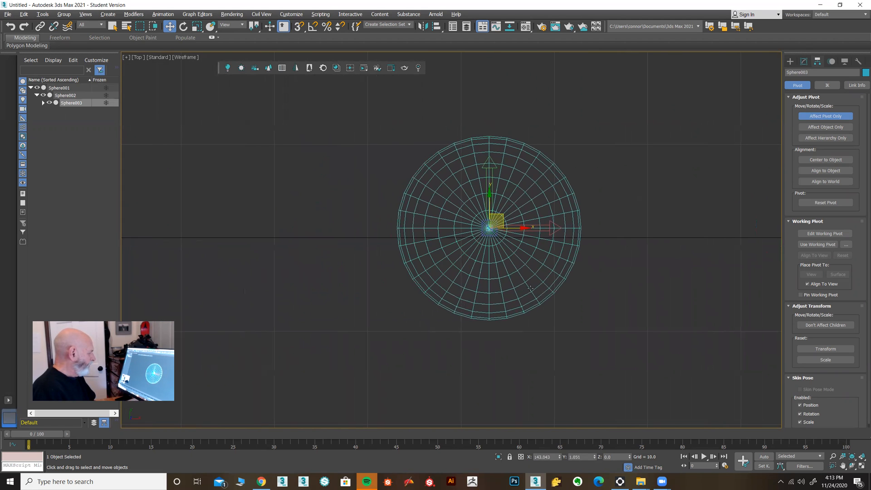
pyautogui.click(530, 288)
pyautogui.moveTo(355, 301); pyautogui.dragTo(593, 318, button='middle')
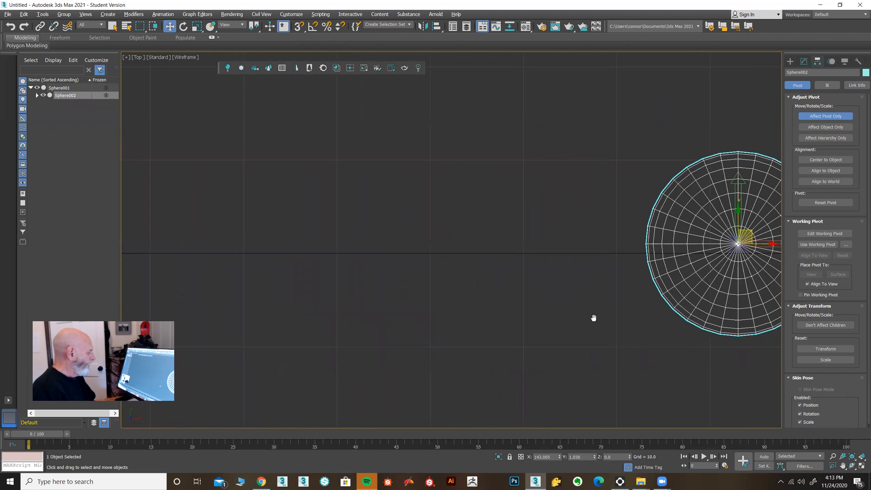
pyautogui.scroll(-4, 593, 318)
pyautogui.moveTo(655, 278); pyautogui.dragTo(182, 280)
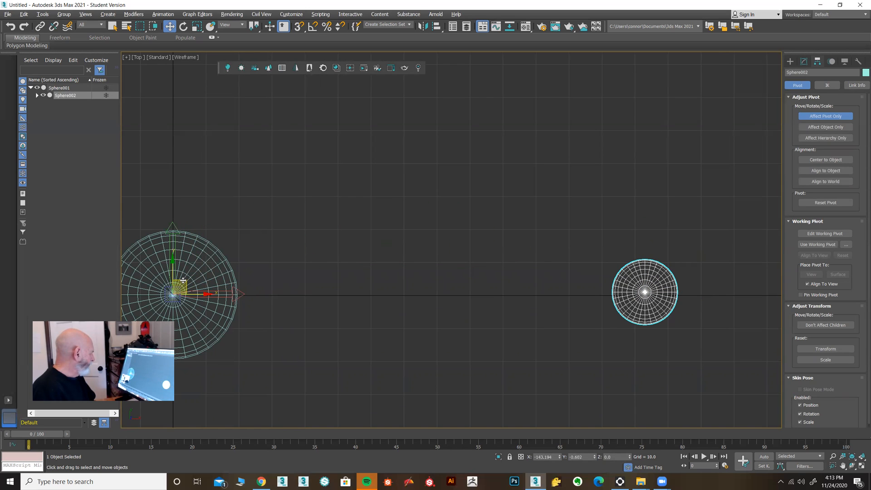
pyautogui.click(834, 117)
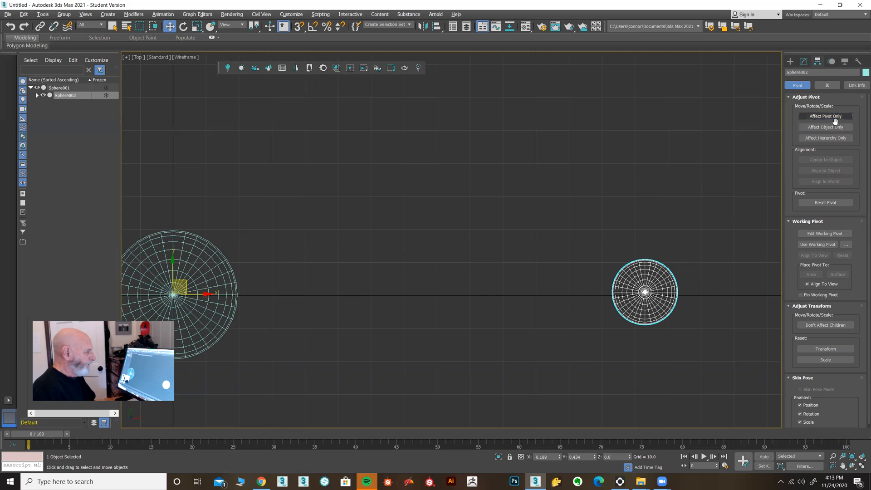
# Select the blue, smallest and second-largest spheres in turn to check that each pivot sits at its parent's centre.
pyautogui.scroll(-5, 748, 260)
pyautogui.moveTo(747, 260); pyautogui.dragTo(471, 258, button='middle')
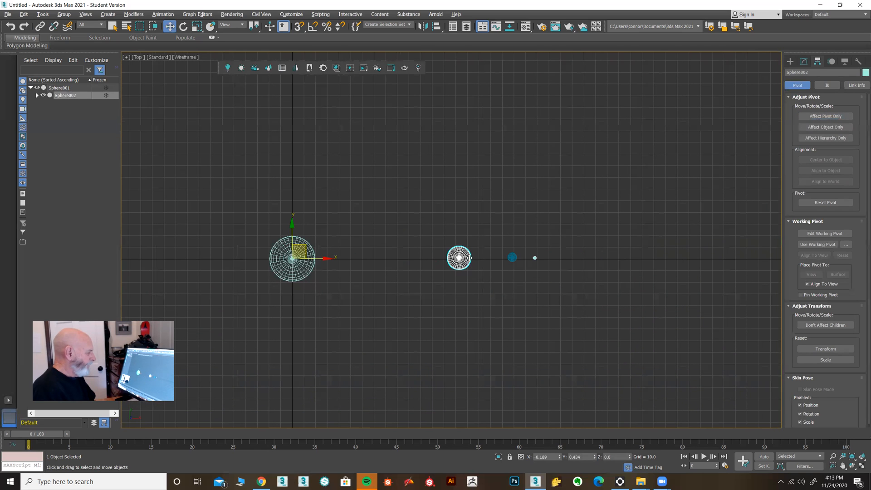
pyautogui.click(510, 257)
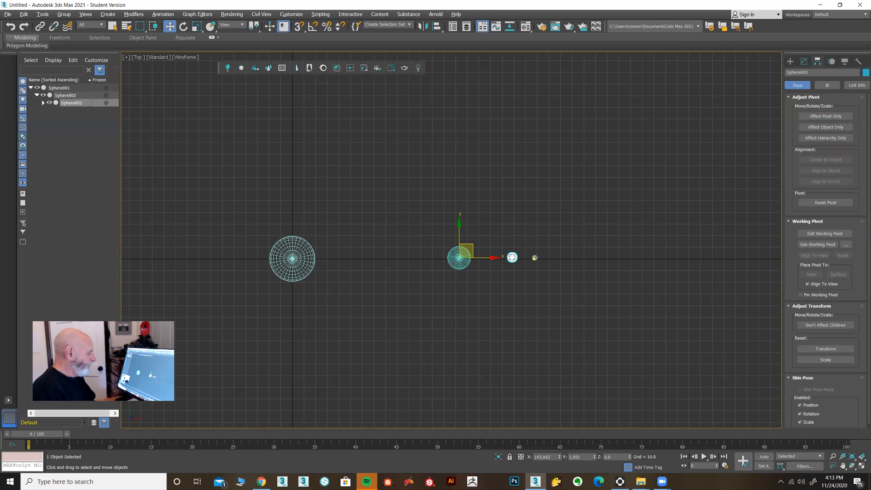
pyautogui.click(512, 257)
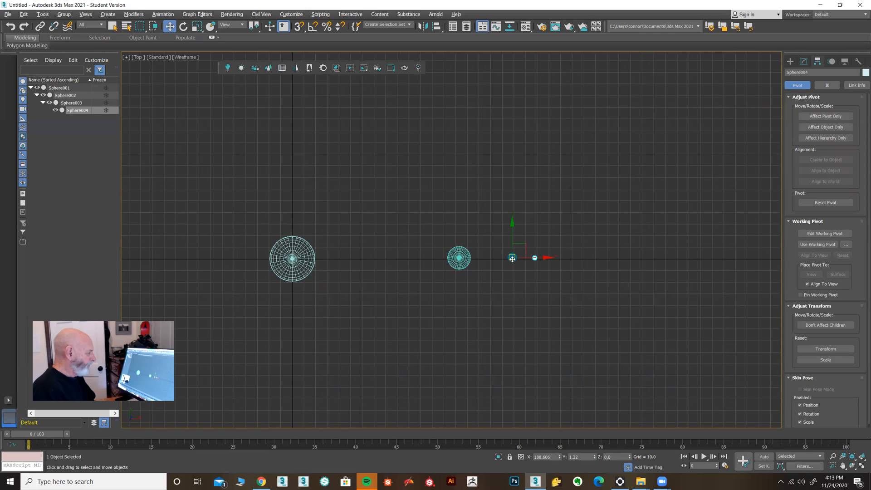
pyautogui.click(459, 257)
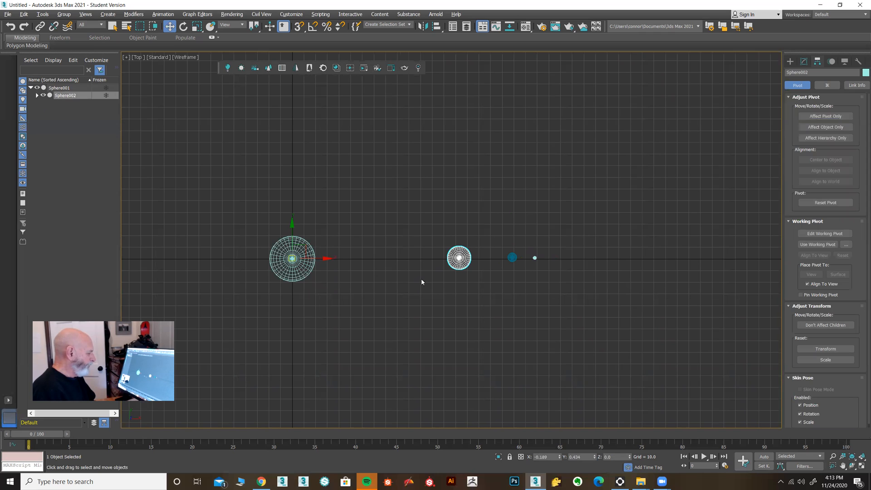
# Restore the four-viewport layout, and select the smallest sphere in the Top viewport for rotating.
pyautogui.click(862, 466)
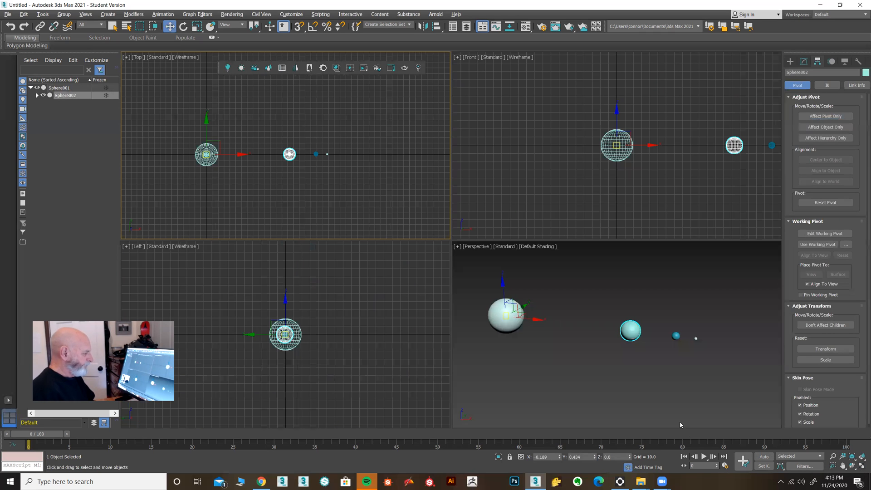
pyautogui.rightClick(643, 410)
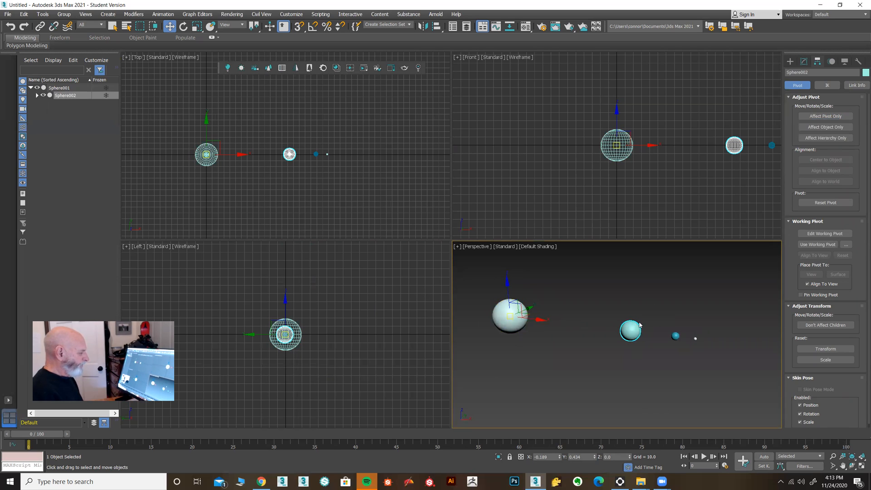
pyautogui.keyDown('alt'); pyautogui.moveTo(620, 389); pyautogui.dragTo(613, 372, button='middle'); pyautogui.keyUp('alt')
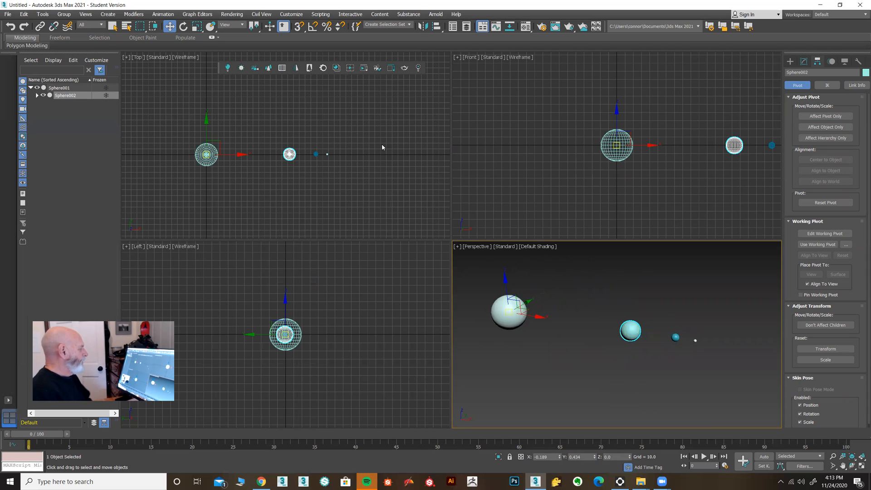
pyautogui.click(327, 154)
pyautogui.moveTo(338, 163); pyautogui.dragTo(375, 192, button='middle')
pyautogui.scroll(3, 331, 180)
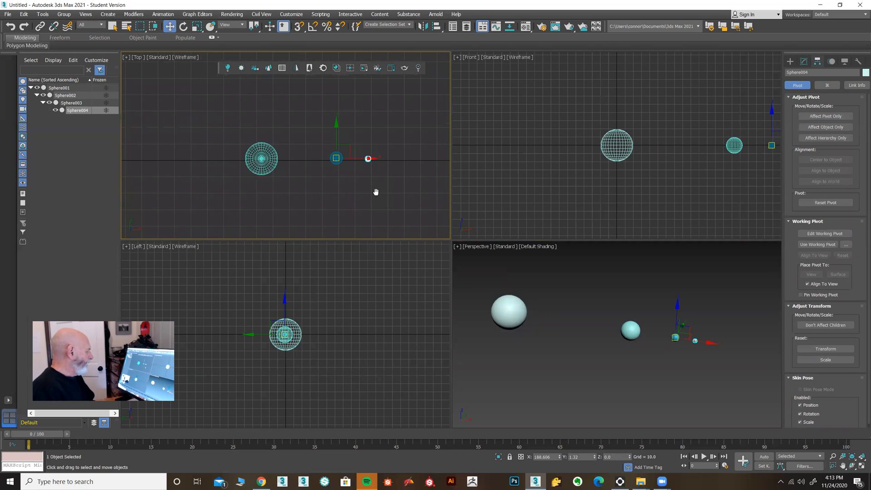
pyautogui.click(184, 27)
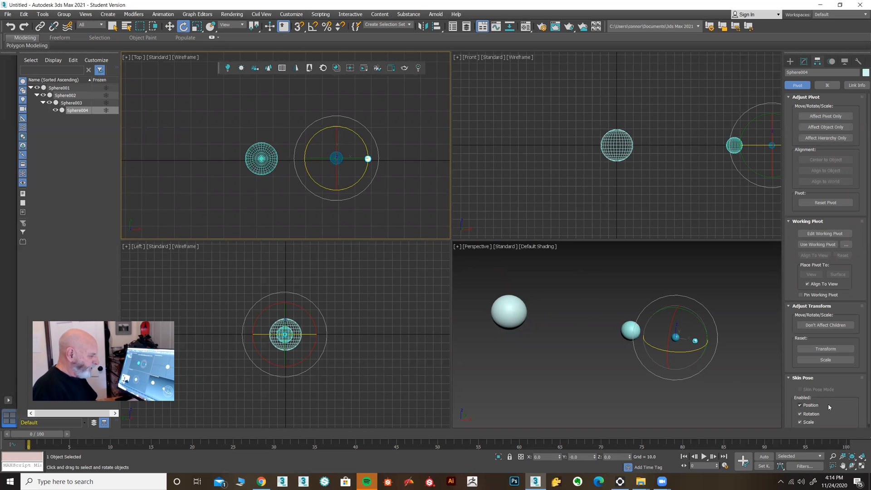
# Exclude Position from the Set Key filters so that only Rotation is keyed, and turn on Set Key mode.
pyautogui.click(805, 466)
pyautogui.click(741, 384)
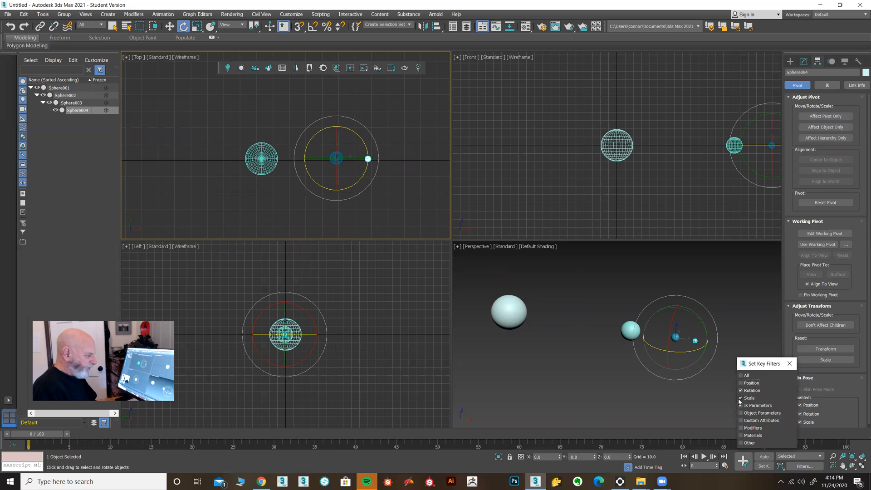
pyautogui.click(789, 364)
pyautogui.click(756, 466)
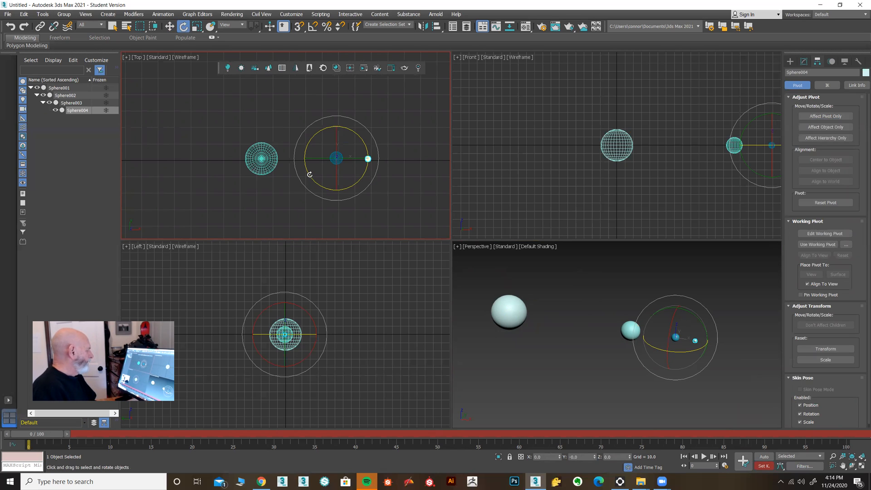
# Turn on Angle Snap and rotate the smallest sphere 360 degrees about Z around the blue sphere at frame 0.
pyautogui.moveTo(310, 175); pyautogui.dragTo(321, 206)
pyautogui.rightClick(322, 207)
pyautogui.click(312, 27)
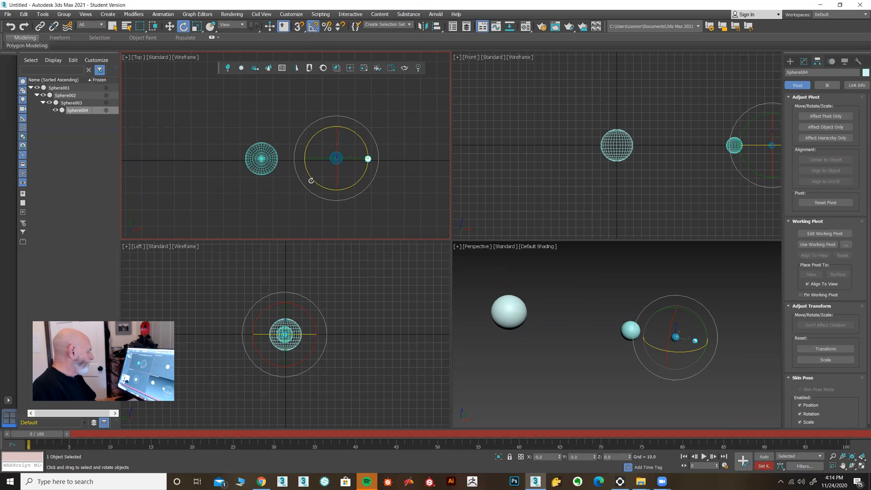
pyautogui.moveTo(309, 173); pyautogui.dragTo(380, 268)
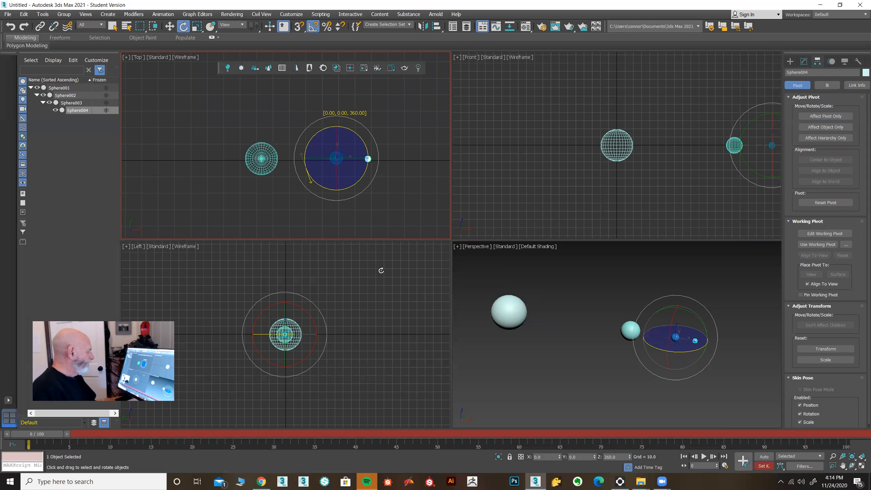
pyautogui.moveTo(381, 270); pyautogui.dragTo(381, 270)
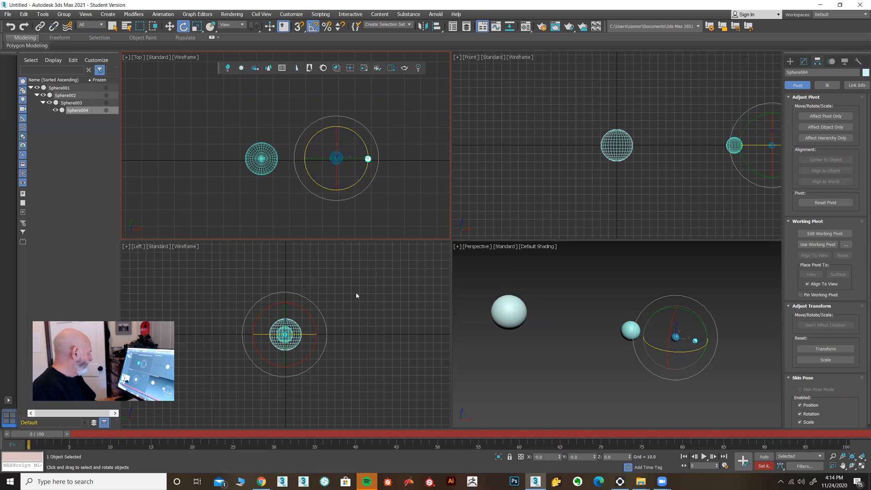
# Rotate the smallest sphere 360 degrees about Z at frame 100 and set a rotation key there.
pyautogui.moveTo(38, 433); pyautogui.dragTo(853, 429)
pyautogui.moveTo(312, 178); pyautogui.dragTo(377, 283)
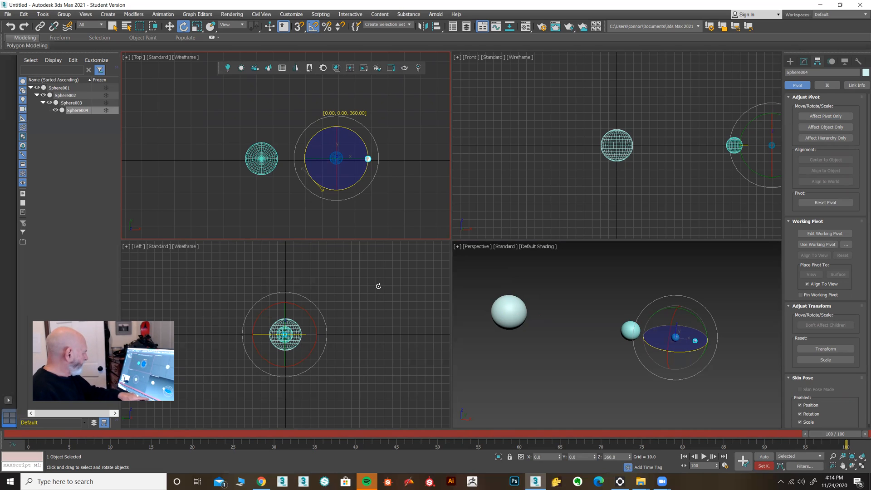
pyautogui.moveTo(378, 286); pyautogui.dragTo(386, 287)
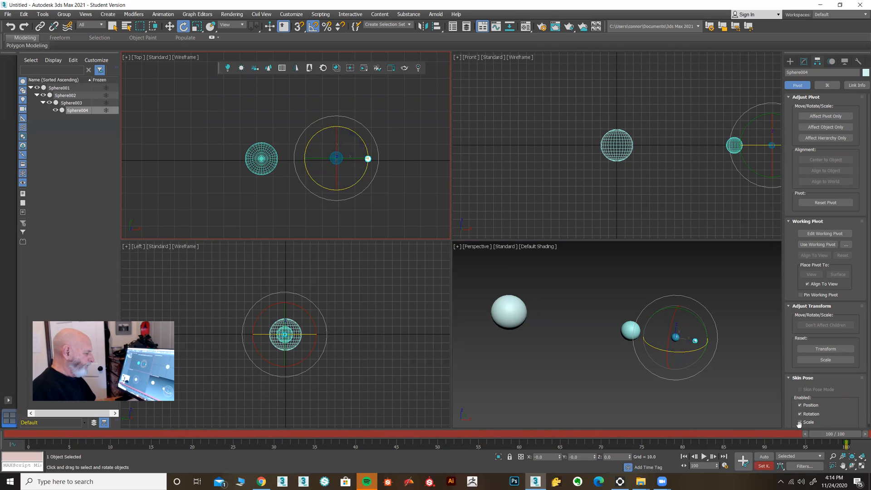
pyautogui.moveTo(825, 435); pyautogui.dragTo(846, 435)
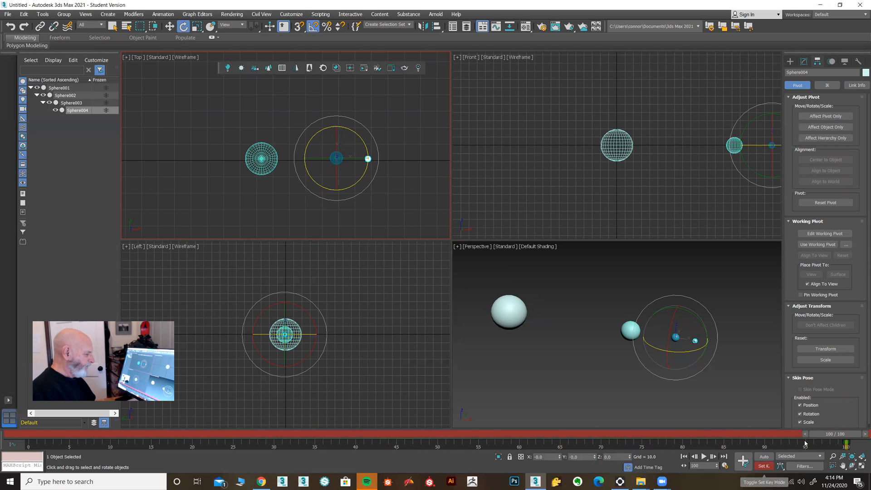
pyautogui.click(746, 466)
# Set a rotation key for the smallest sphere at frame 0.
pyautogui.moveTo(828, 434); pyautogui.dragTo(17, 413)
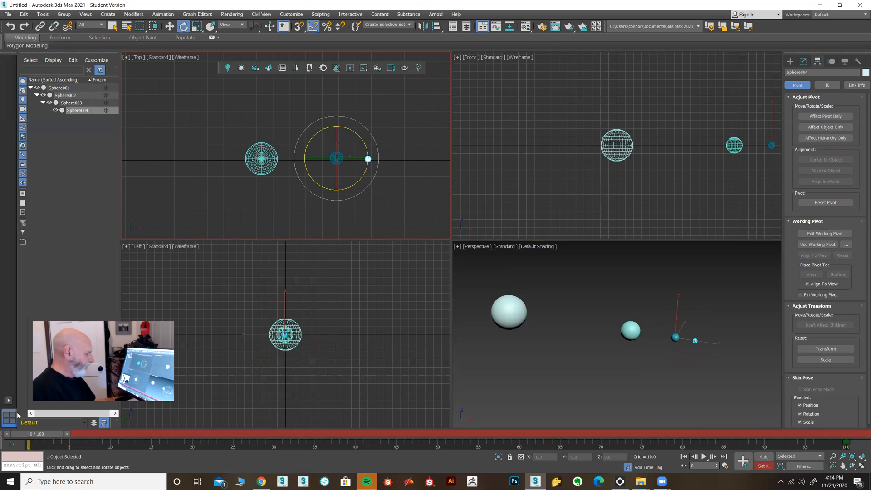
pyautogui.click(743, 460)
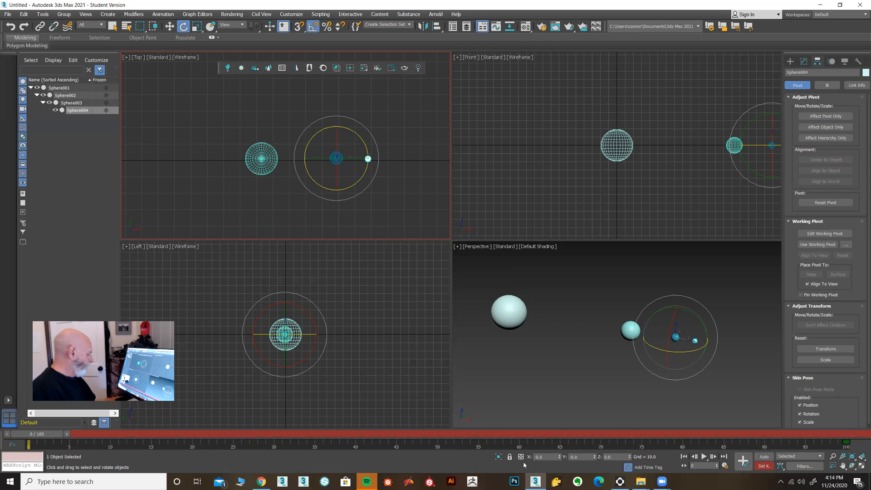
pyautogui.click(745, 463)
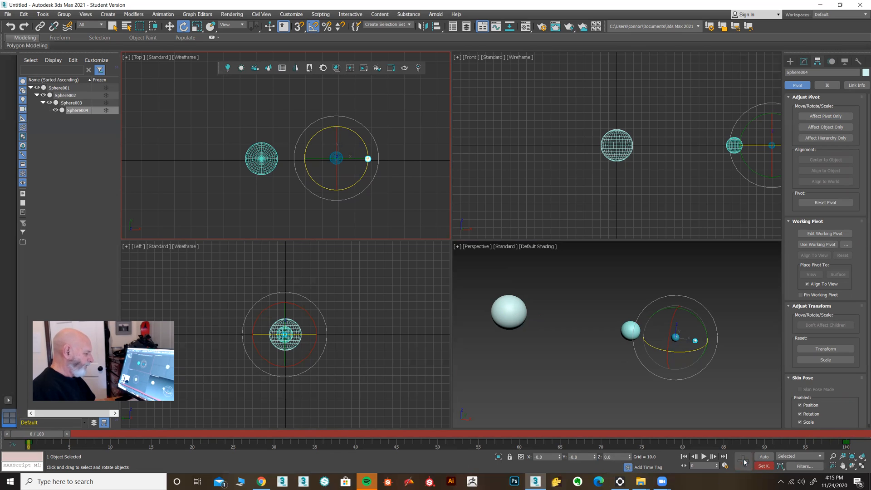
# Try another rotation of the smallest sphere at frame 100, and turn off Set Key mode.
pyautogui.moveTo(38, 435); pyautogui.dragTo(837, 435)
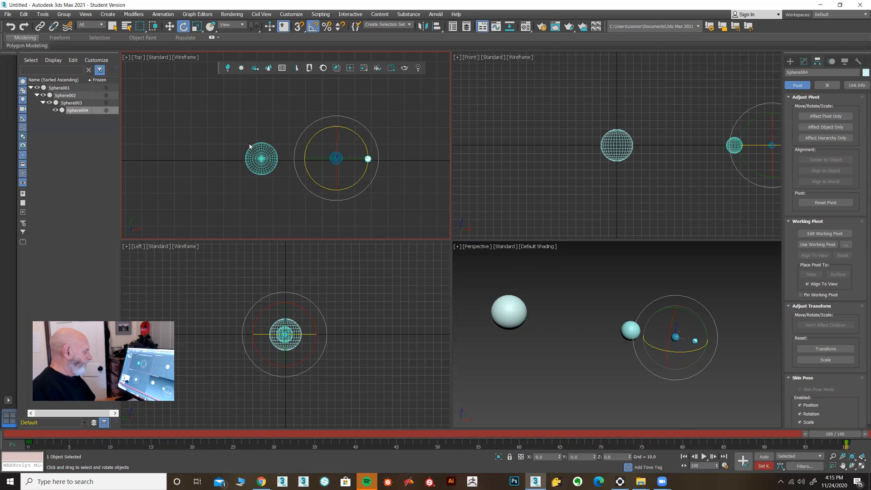
pyautogui.moveTo(308, 172); pyautogui.dragTo(386, 271)
pyautogui.moveTo(820, 432); pyautogui.dragTo(640, 433)
pyautogui.press('End')
pyautogui.press('e')
pyautogui.click(770, 464)
# Examine the smallest sphere's Y Rotation and X Rotation key values, starting from the key at frame 100.
pyautogui.rightClick(846, 443)
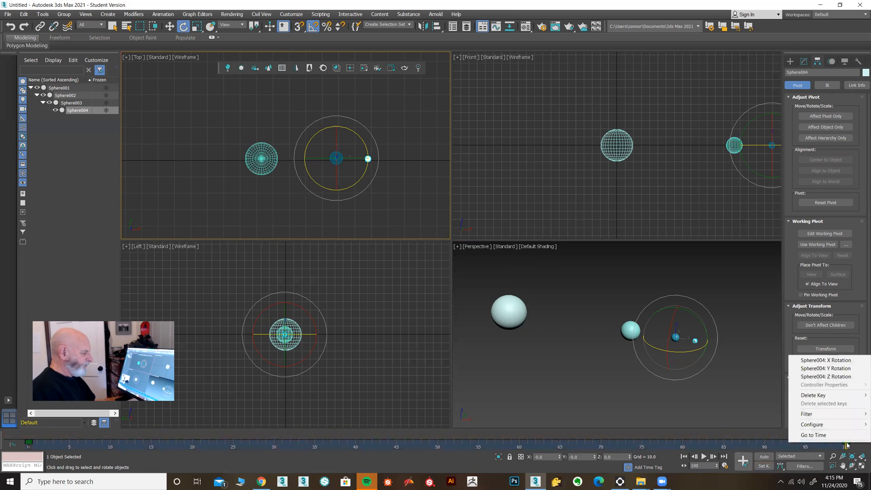
pyautogui.click(846, 369)
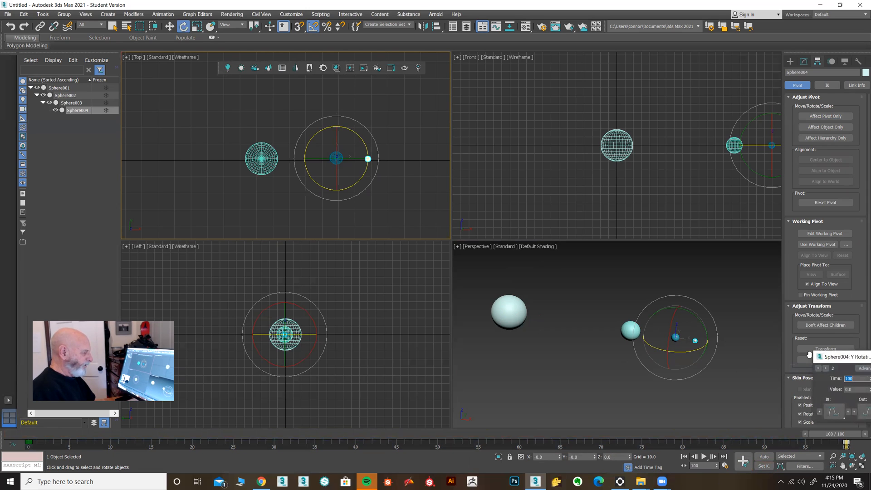
pyautogui.moveTo(845, 356); pyautogui.dragTo(543, 279)
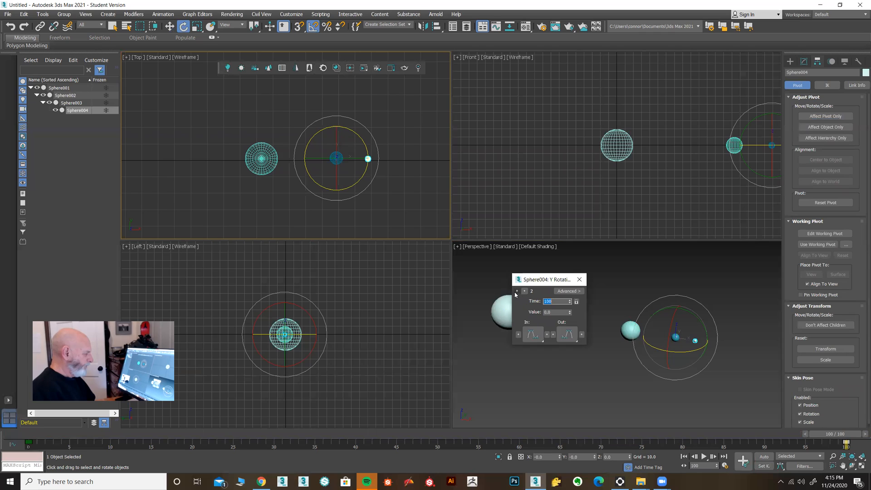
pyautogui.click(579, 279)
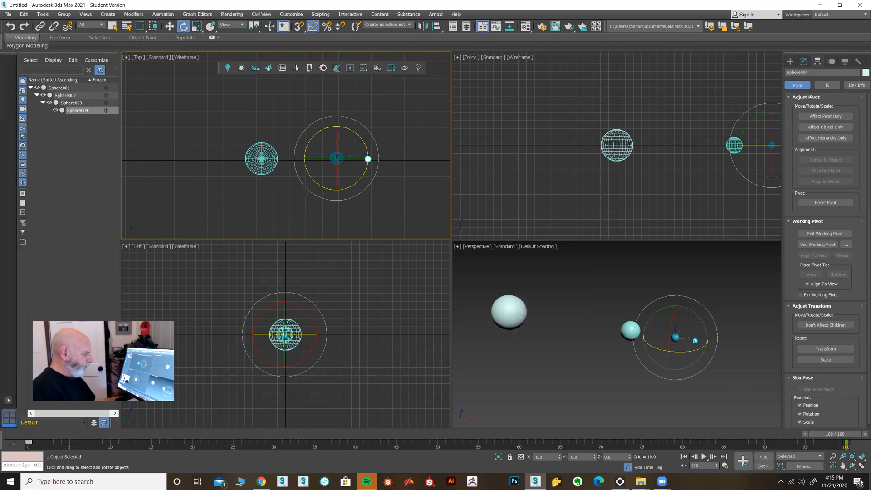
pyautogui.rightClick(846, 443)
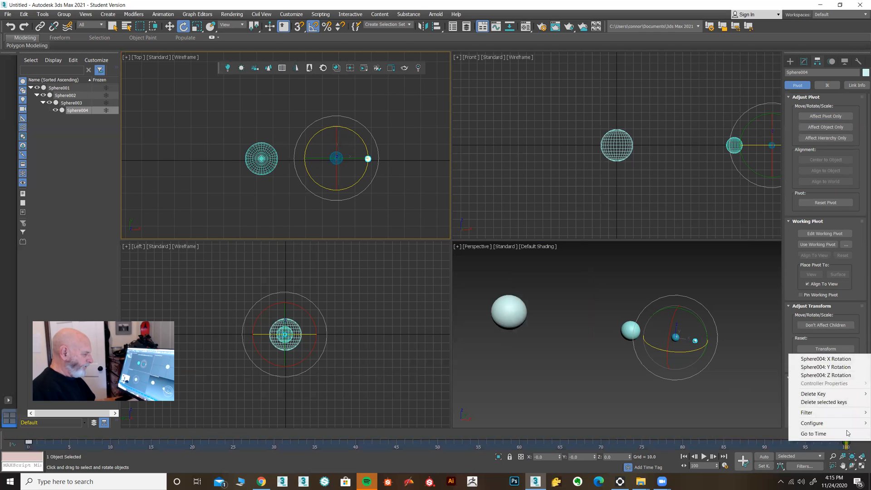
pyautogui.click(844, 359)
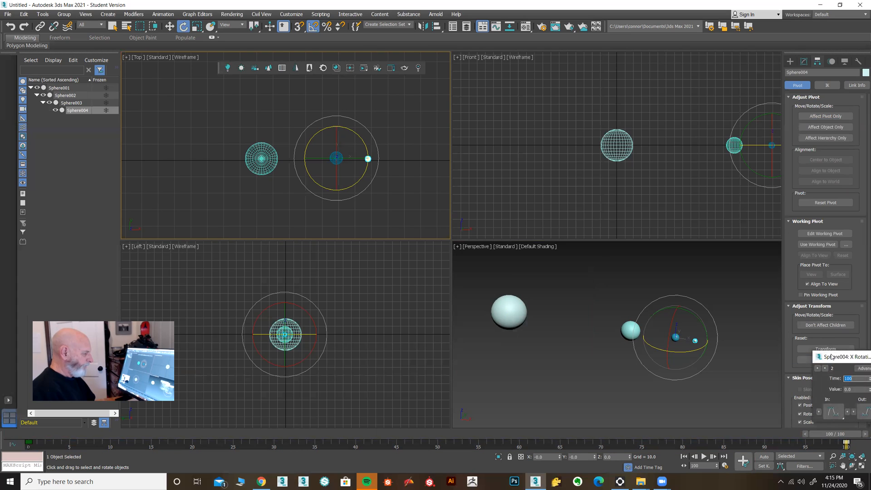
pyautogui.moveTo(836, 357); pyautogui.dragTo(554, 255)
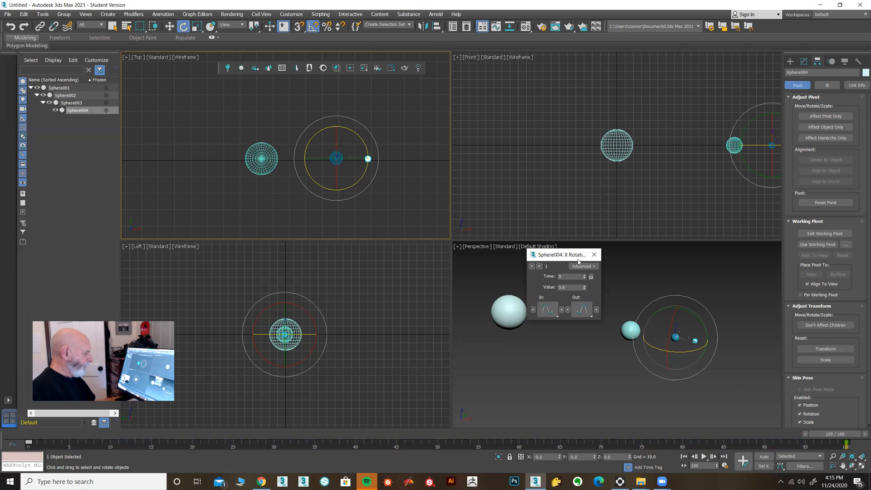
pyautogui.click(593, 255)
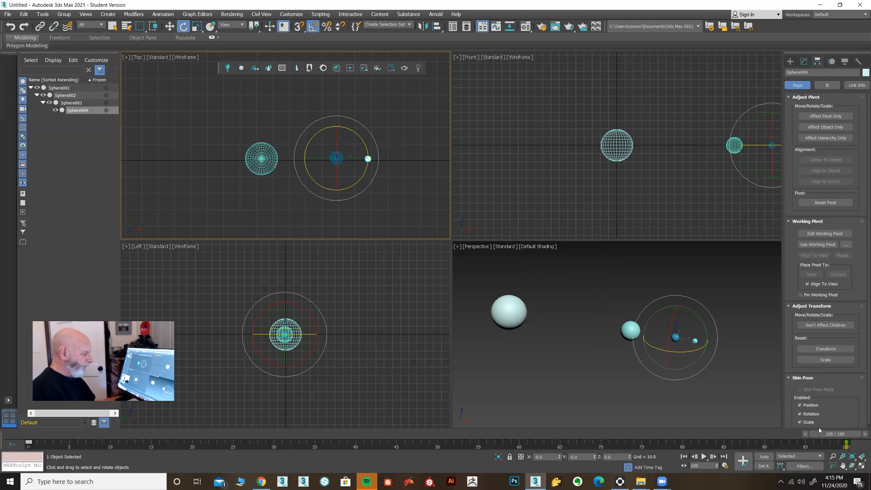
# Set the value of the smallest sphere's Z Rotation key at frame 0 to 720.
pyautogui.rightClick(847, 443)
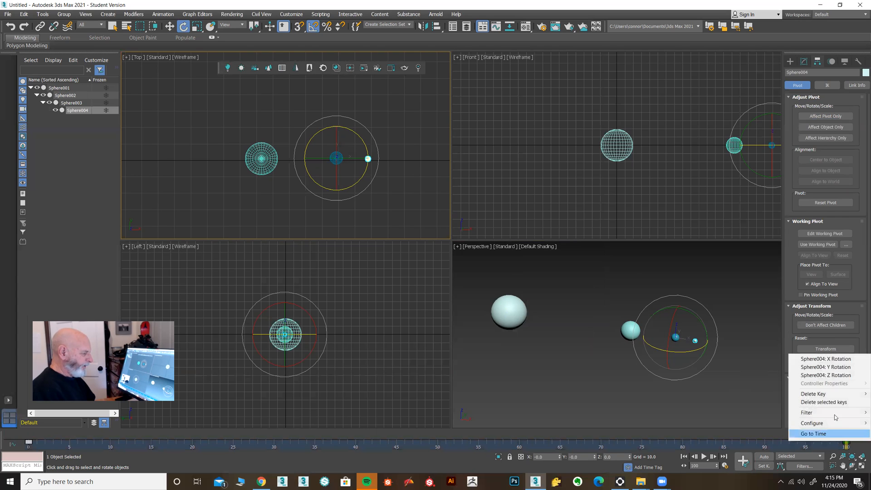
pyautogui.click(826, 375)
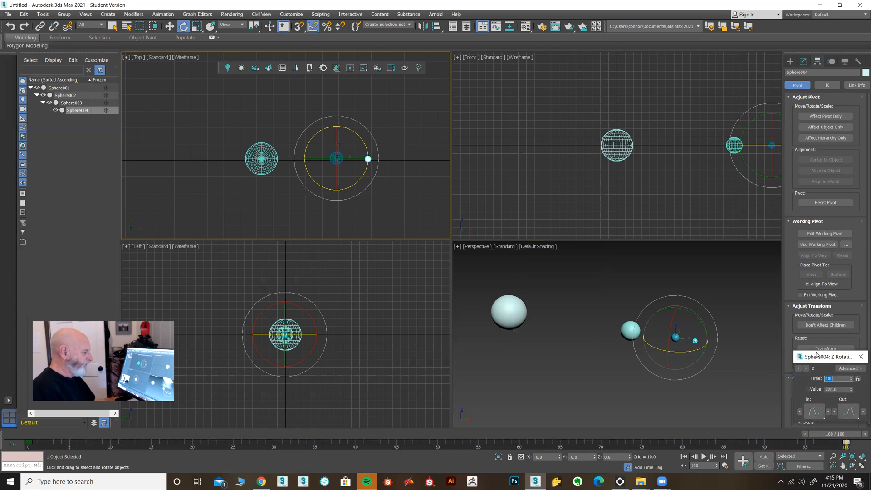
pyautogui.moveTo(817, 354); pyautogui.dragTo(550, 172)
pyautogui.click(532, 186)
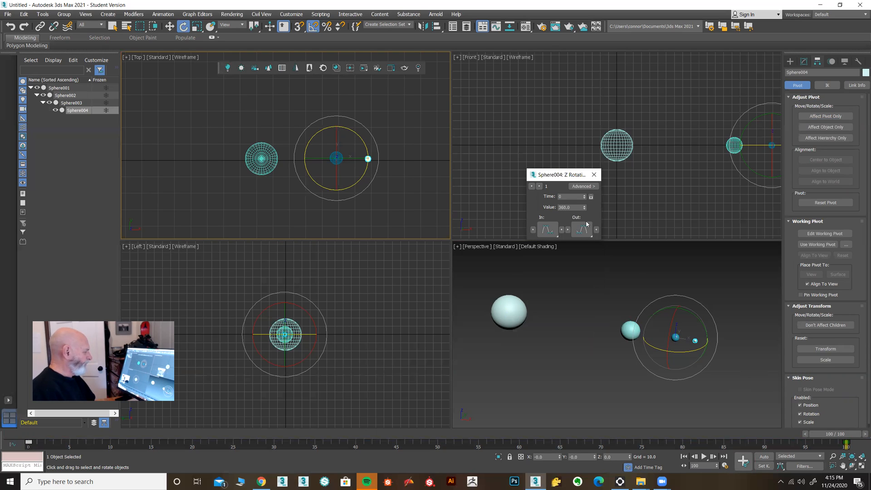
pyautogui.click(532, 186)
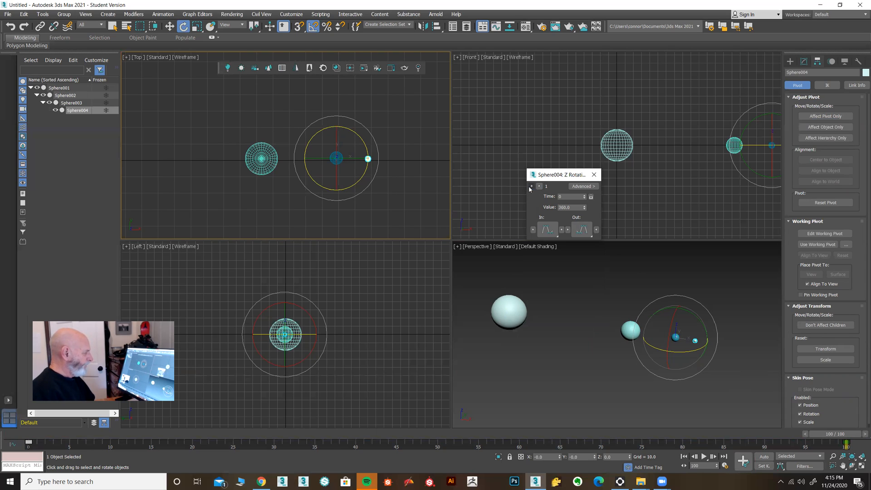
pyautogui.doubleClick(580, 207)
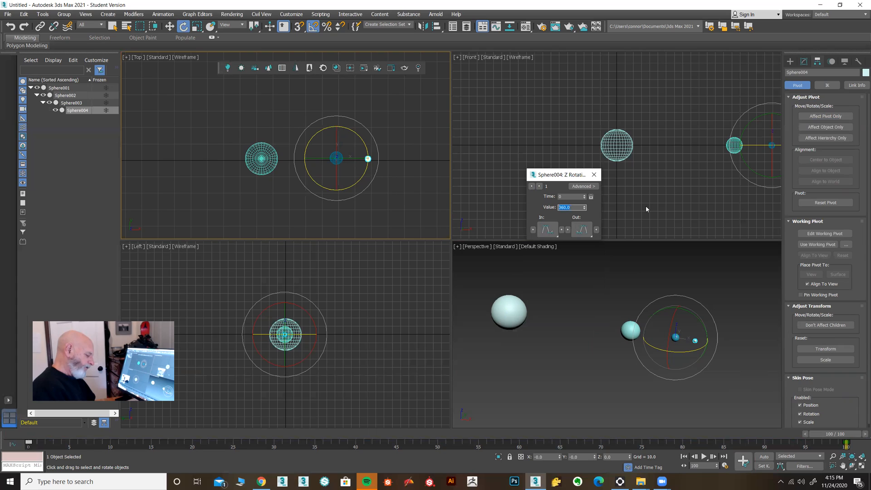
pyautogui.write('720')
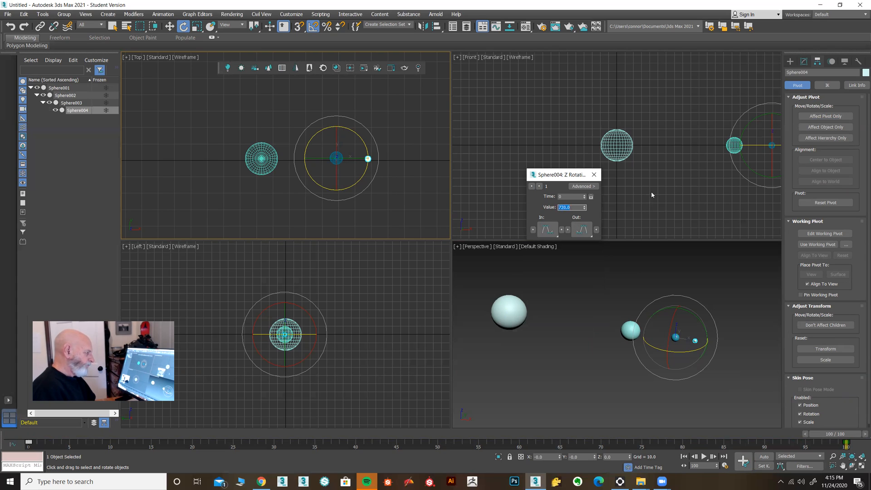
# Set the in and out tangents of Sphere004's Z Rotation keys to linear.
pyautogui.click(553, 232)
pyautogui.moveTo(553, 232); pyautogui.dragTo(548, 148)
pyautogui.moveTo(580, 236); pyautogui.dragTo(581, 148)
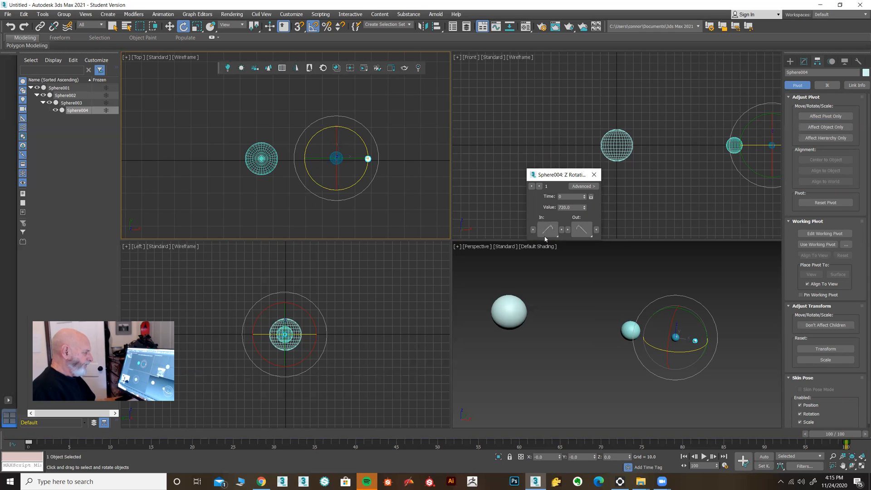
pyautogui.click(532, 186)
pyautogui.moveTo(551, 230); pyautogui.dragTo(549, 148)
pyautogui.click(539, 187)
pyautogui.click(532, 187)
pyautogui.click(594, 175)
# Play the animation in the Perspective view and scrub the timeline to check Sphere004's orbit.
pyautogui.rightClick(574, 317)
pyautogui.click(704, 456)
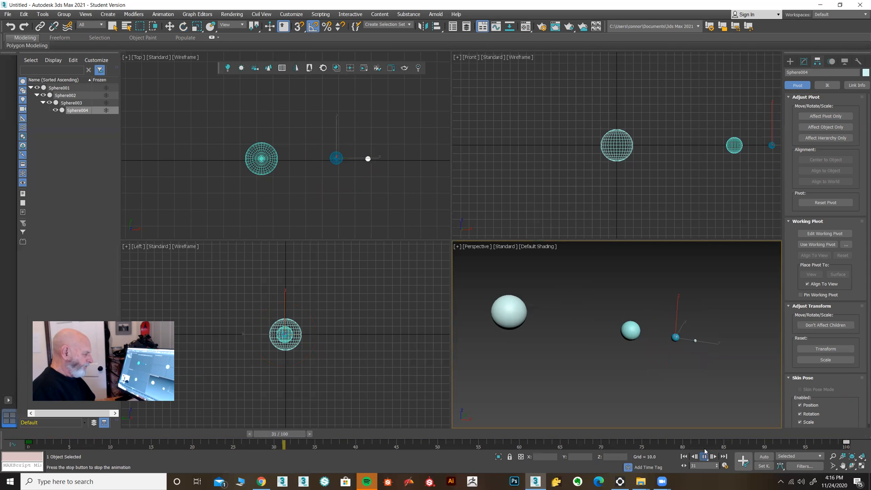
pyautogui.rightClick(678, 376)
pyautogui.click(686, 394)
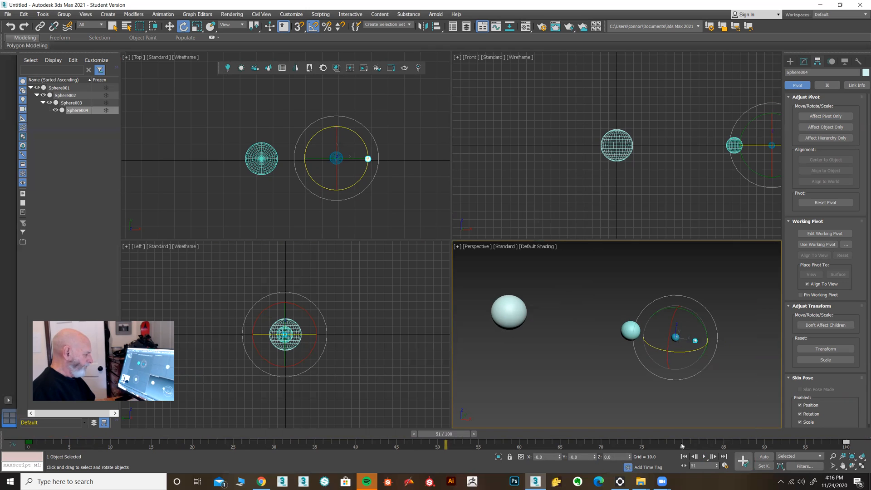
pyautogui.click(704, 457)
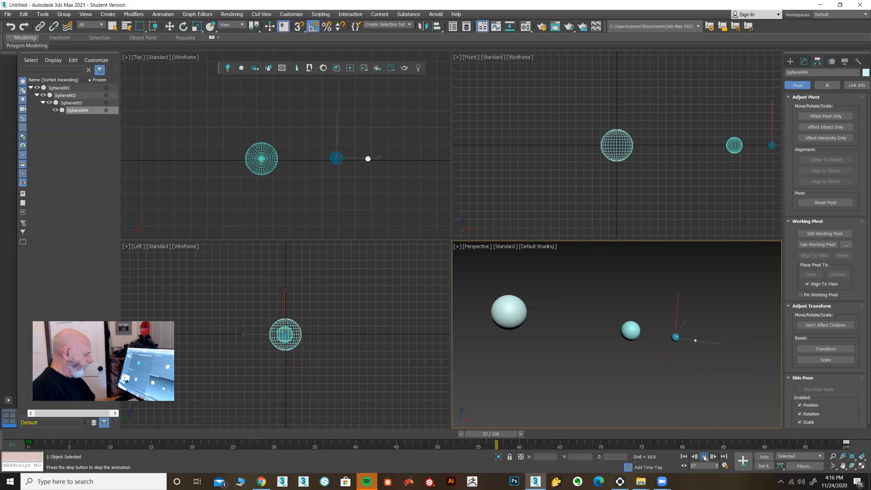
pyautogui.click(704, 457)
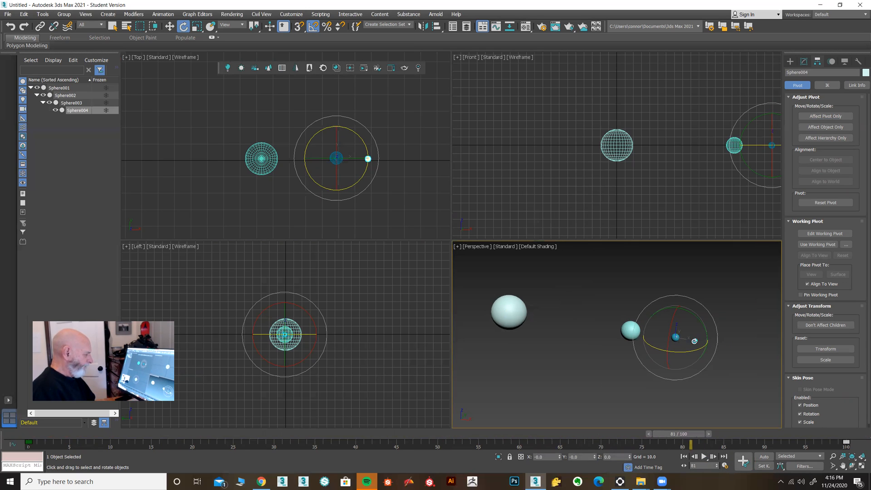
pyautogui.moveTo(692, 434); pyautogui.dragTo(511, 427)
pyautogui.press('e')
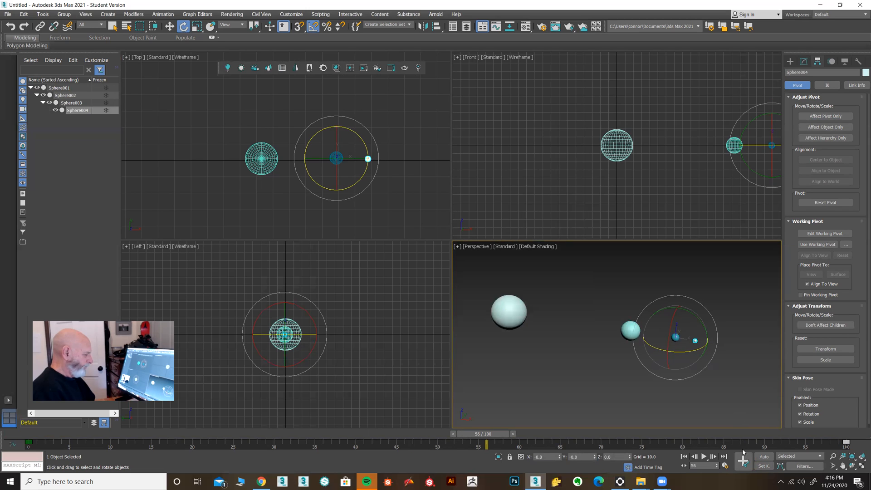
# Set the value of Sphere004's Z Rotation key at frame 0 to 0, and play the animation to check the orbit.
pyautogui.rightClick(846, 441)
pyautogui.click(827, 376)
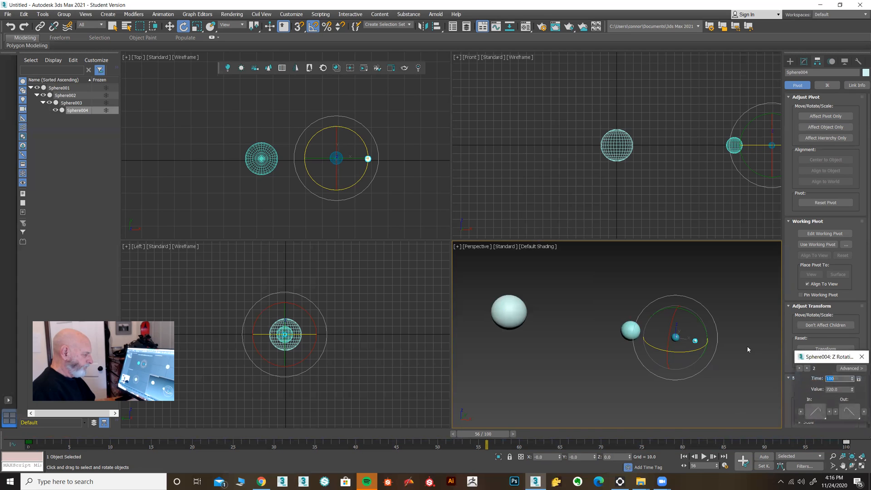
pyautogui.moveTo(818, 358); pyautogui.dragTo(462, 263)
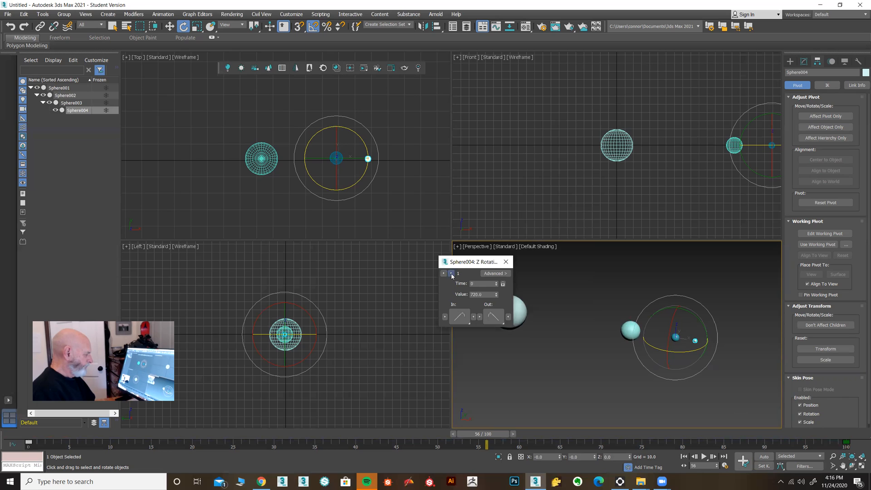
pyautogui.doubleClick(485, 294)
pyautogui.write('0')
pyautogui.press('Return')
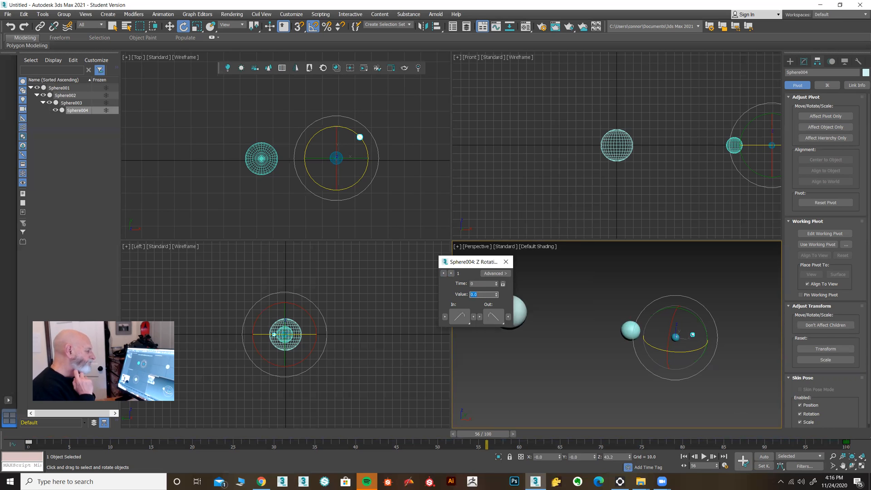
pyautogui.click(505, 262)
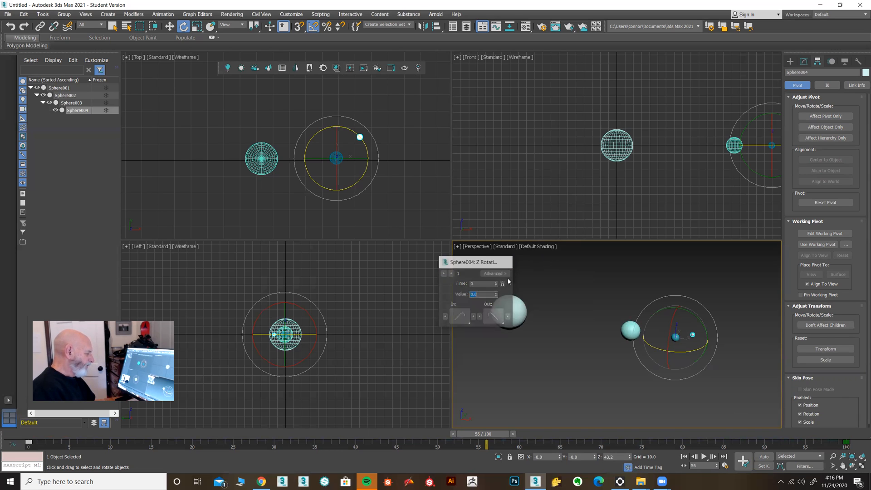
pyautogui.click(704, 456)
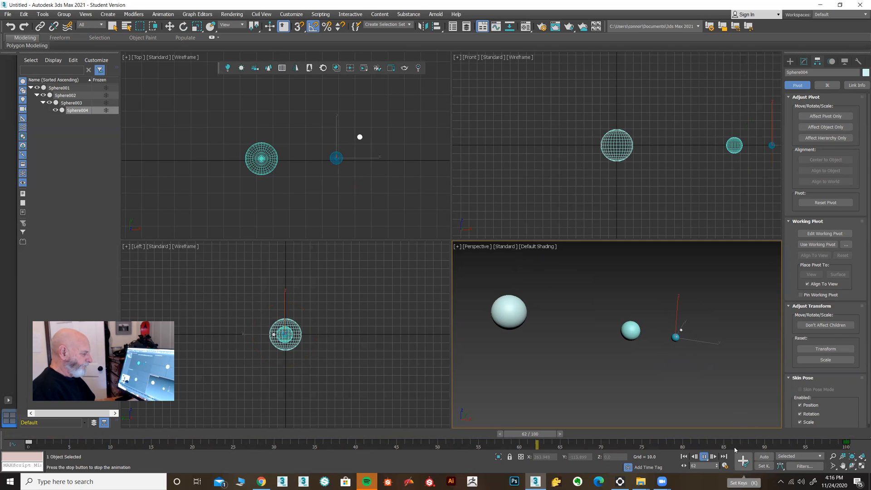
pyautogui.click(704, 456)
# Select Sphere003 at frame 0, turn on Set Key mode and set a rotation key for it.
pyautogui.moveTo(718, 436); pyautogui.dragTo(27, 434)
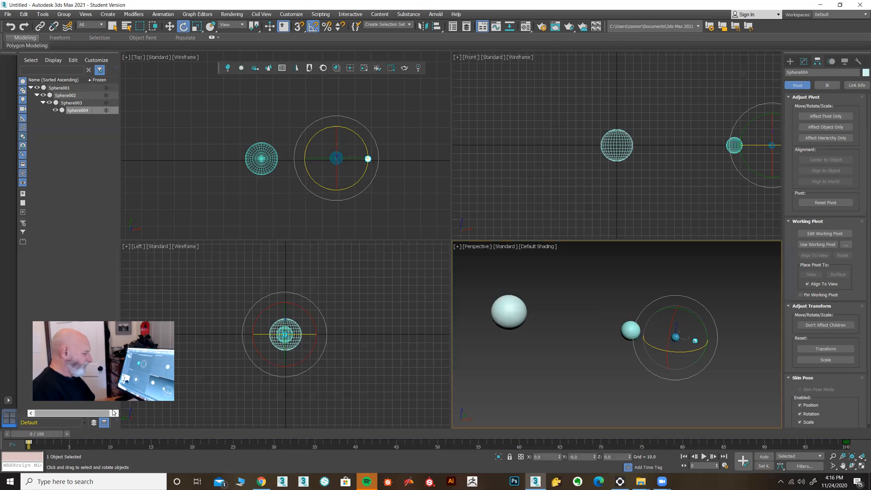
pyautogui.click(861, 466)
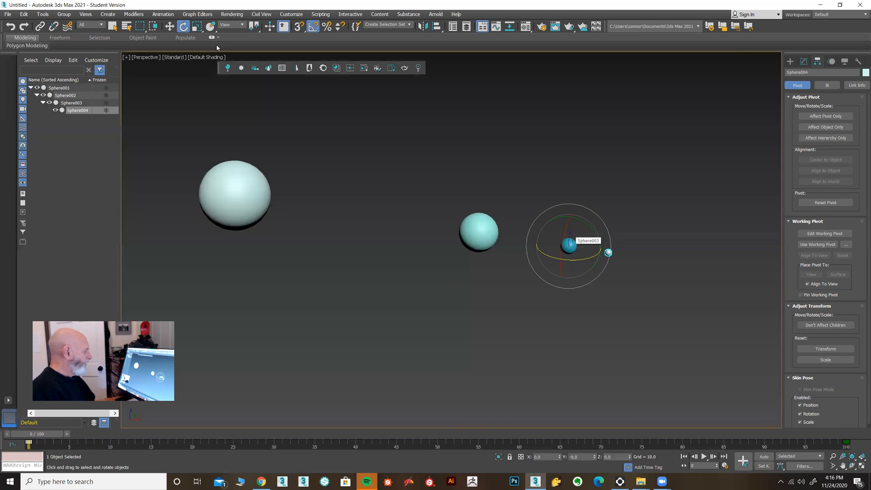
pyautogui.click(169, 26)
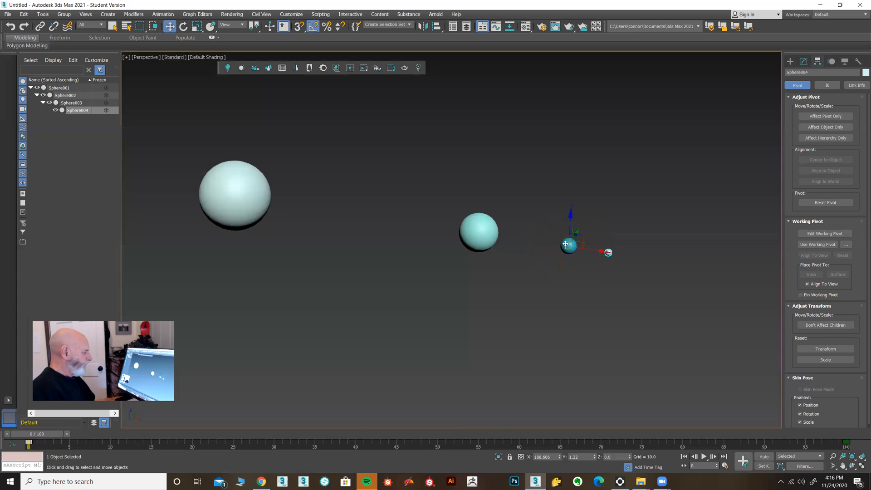
pyautogui.click(566, 241)
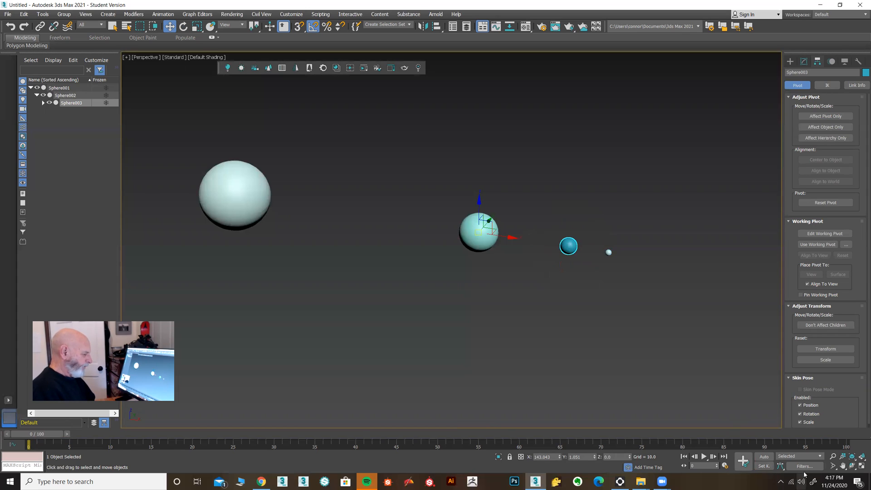
pyautogui.click(763, 466)
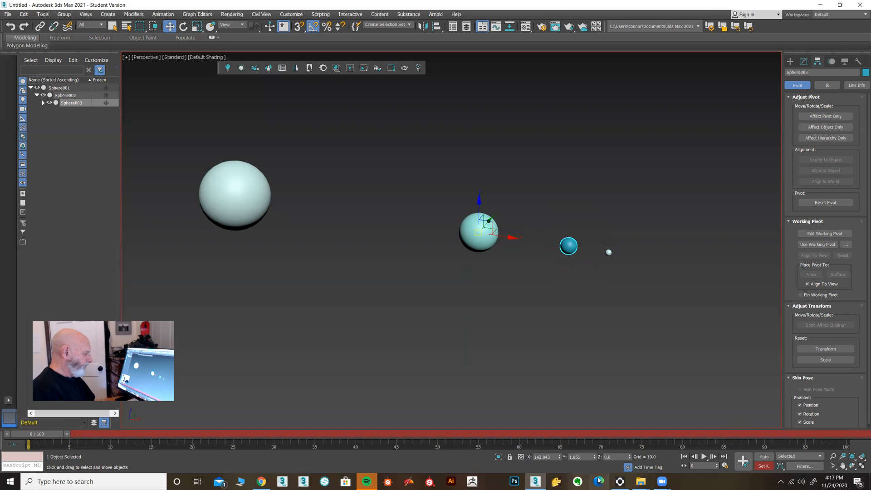
pyautogui.click(743, 462)
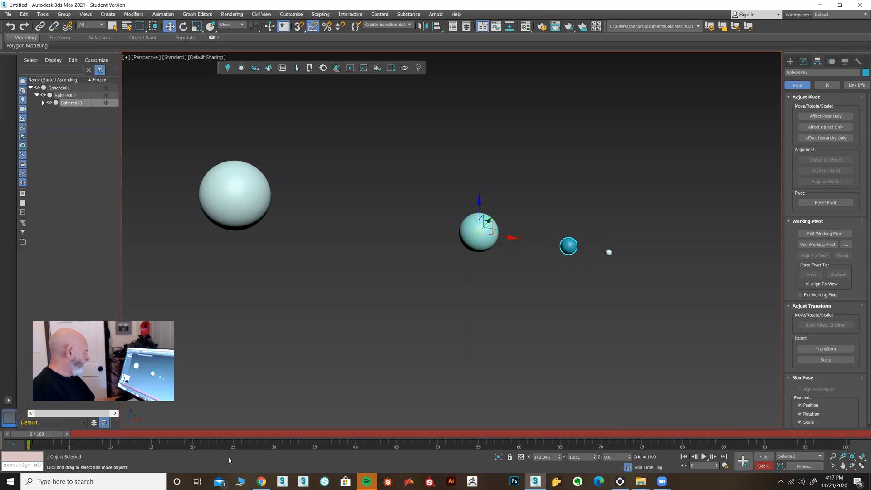
# Key a 360-degree rotation of Sphere003 about the Z axis at frame 100, and turn off Set Key mode.
pyautogui.moveTo(47, 436); pyautogui.dragTo(853, 437)
pyautogui.click(183, 26)
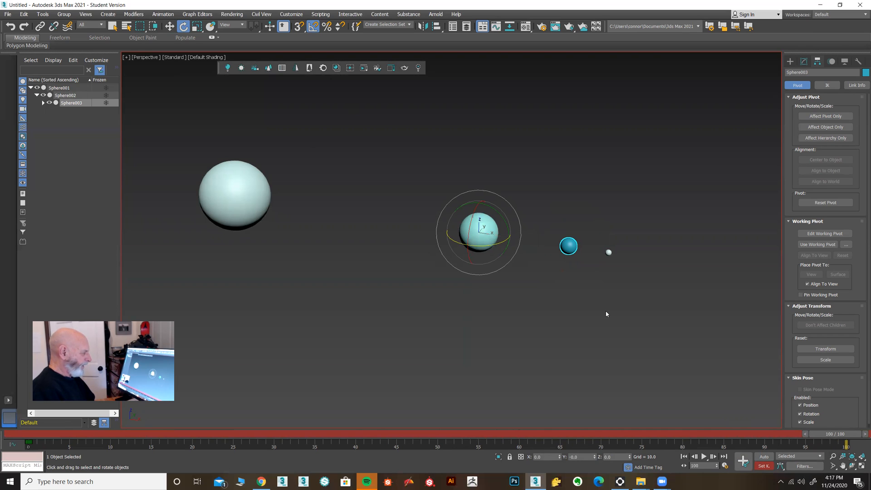
pyautogui.click(861, 468)
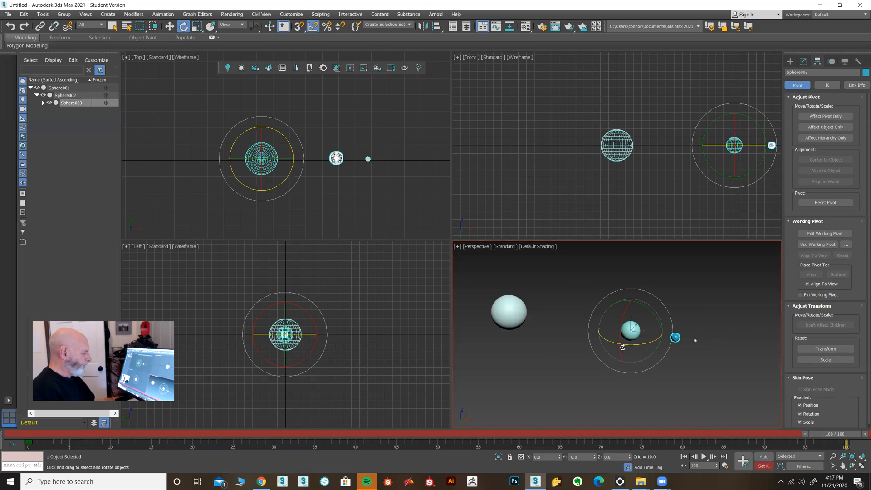
pyautogui.moveTo(627, 345); pyautogui.dragTo(748, 352)
pyautogui.rightClick(735, 434)
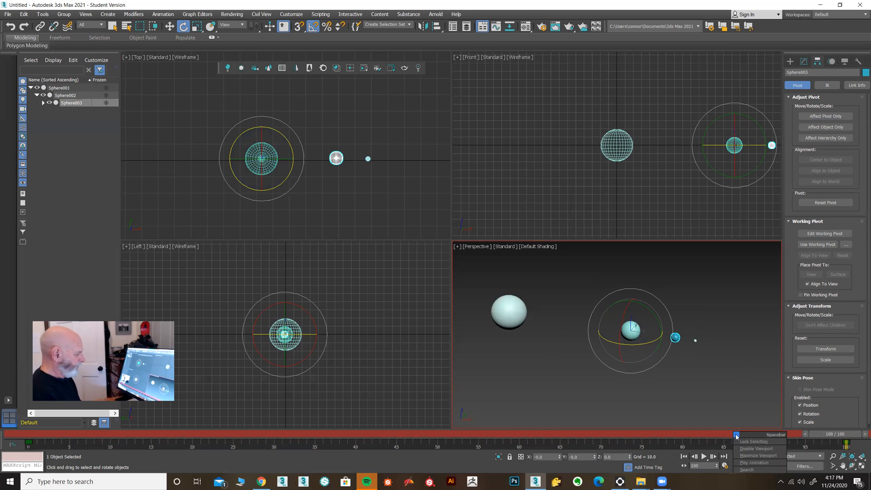
pyautogui.click(728, 412)
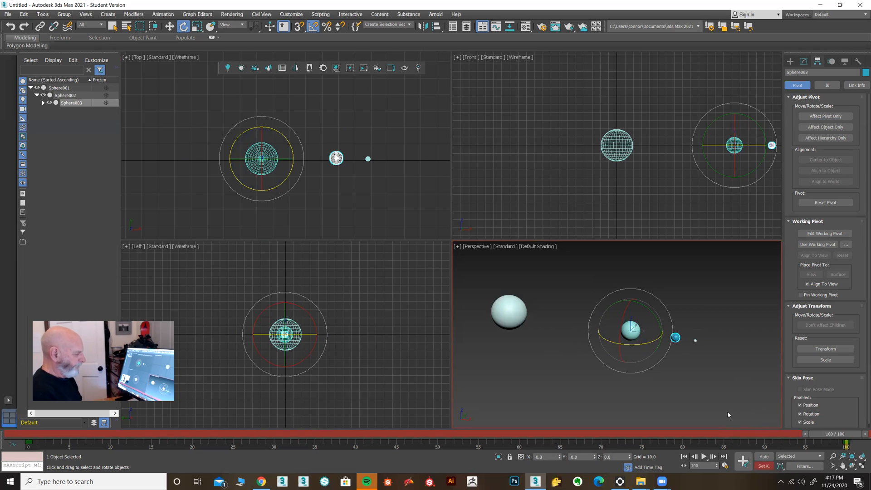
pyautogui.click(762, 466)
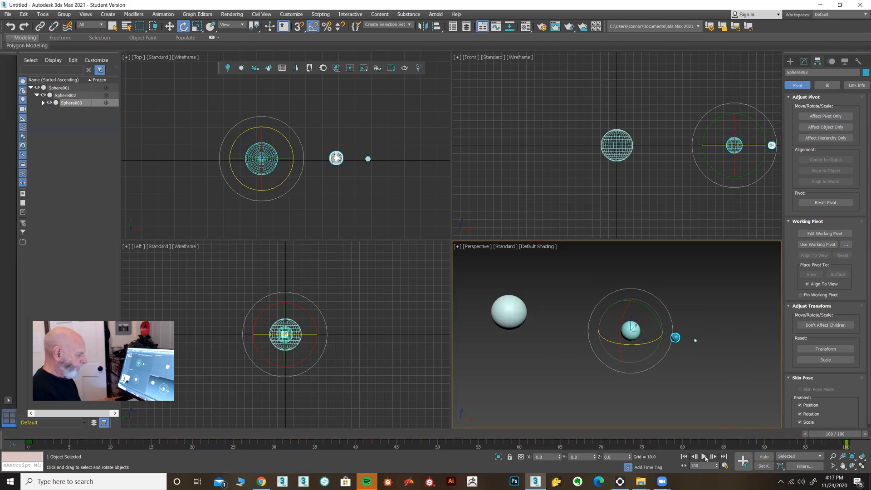
# Play the animation to check how Sphere003 and Sphere004 orbit together.
pyautogui.click(705, 457)
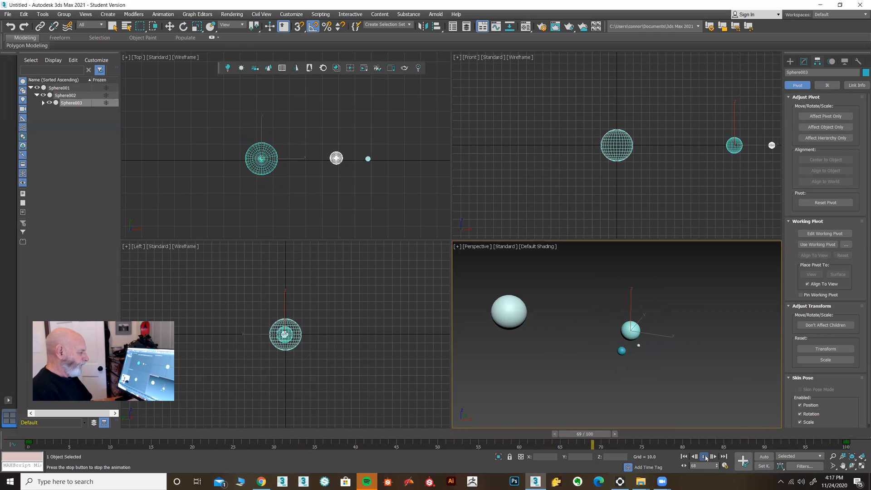
pyautogui.click(704, 457)
pyautogui.press('e')
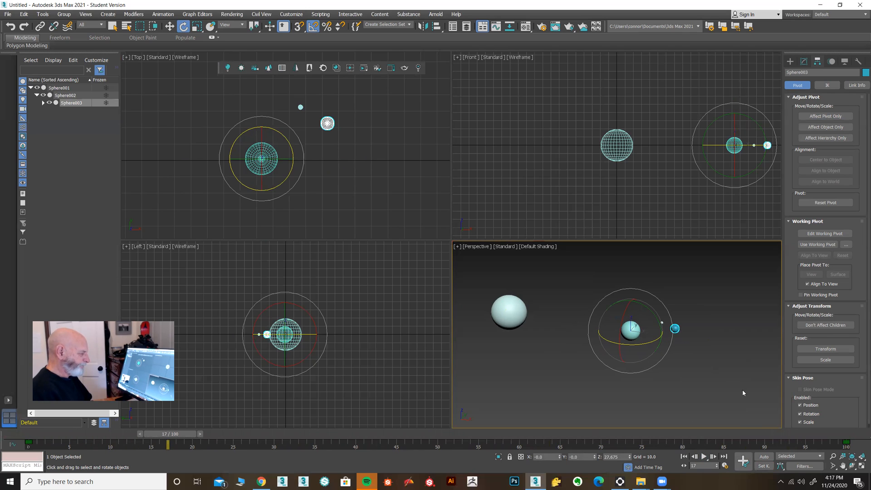
# Set the tangents of both of Sphere003's Z Rotation keys to linear, and play the animation to check the motion.
pyautogui.rightClick(846, 442)
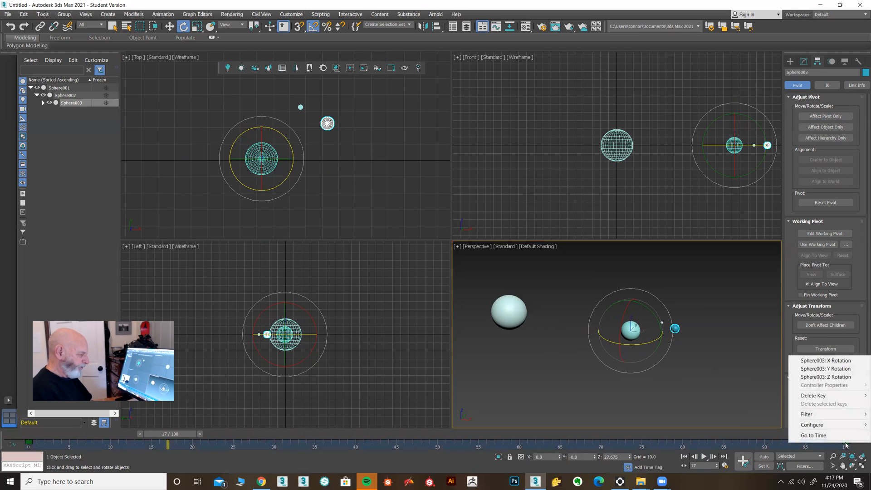
pyautogui.click(845, 377)
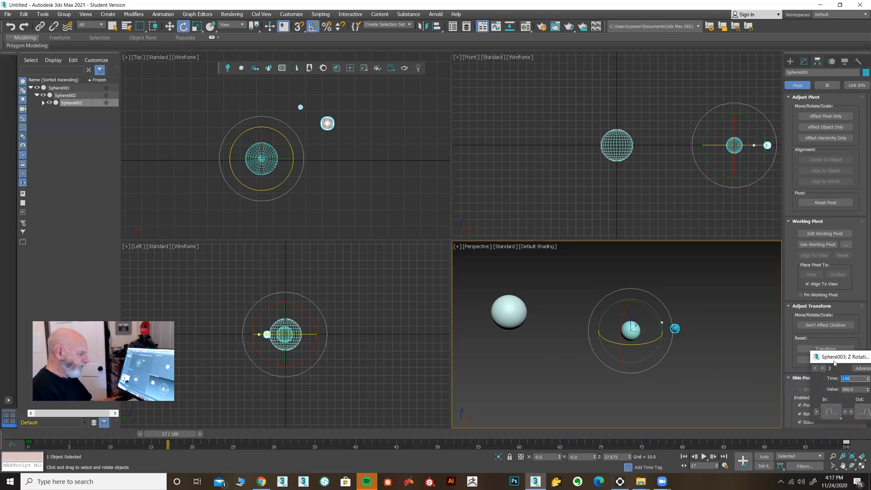
pyautogui.moveTo(838, 357); pyautogui.dragTo(546, 266)
pyautogui.moveTo(541, 321); pyautogui.dragTo(542, 240)
pyautogui.moveTo(567, 317); pyautogui.dragTo(568, 236)
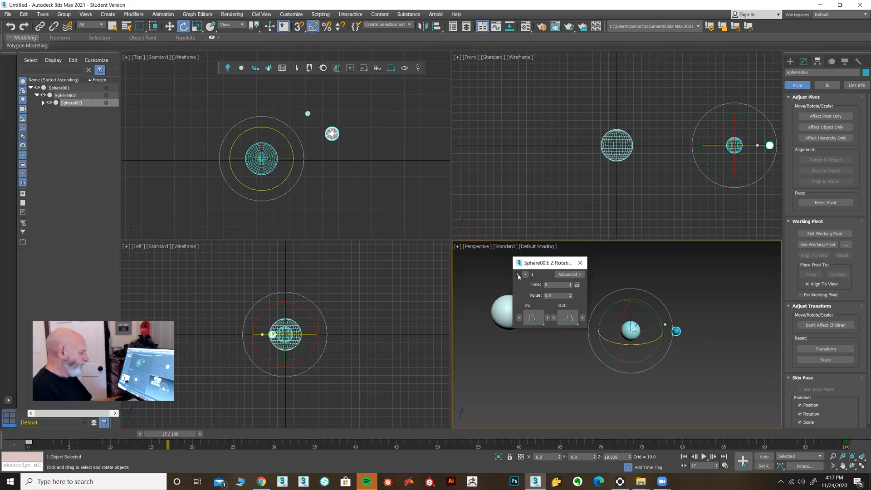
pyautogui.moveTo(538, 318); pyautogui.dragTo(550, 266)
pyautogui.moveTo(572, 320); pyautogui.dragTo(577, 254)
pyautogui.click(580, 264)
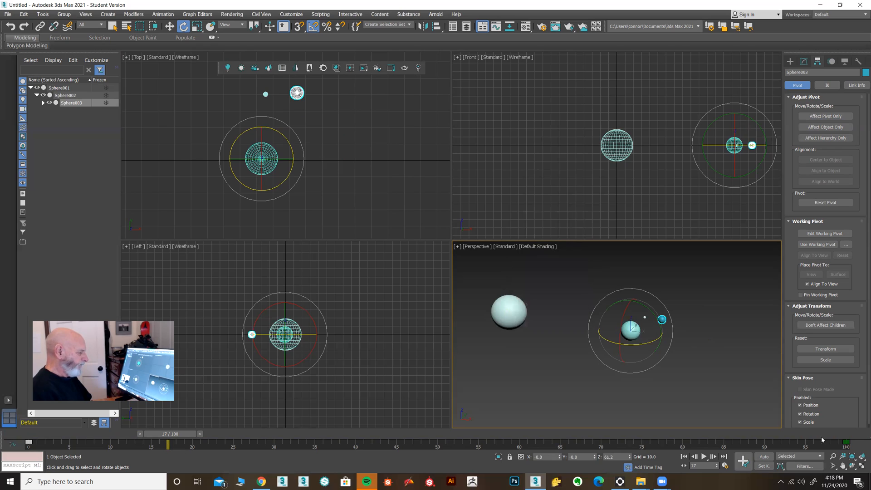
pyautogui.click(703, 456)
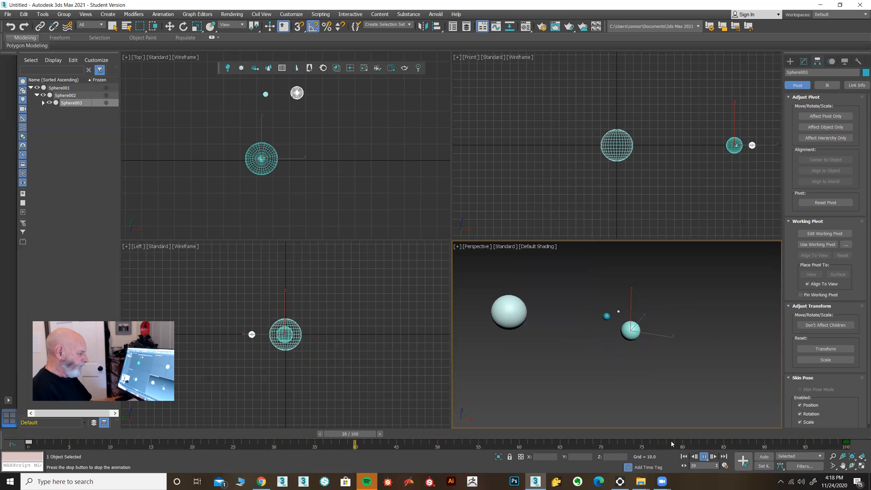
pyautogui.click(703, 457)
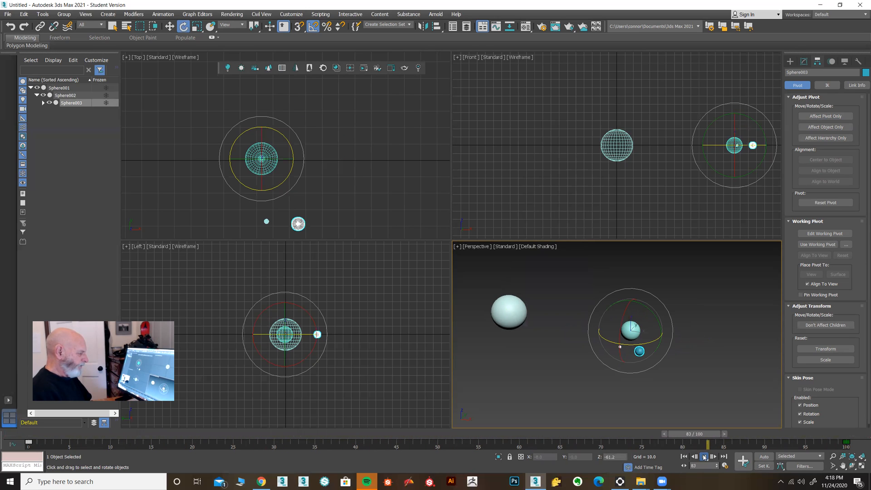
# Select Sphere002, return to frame 0 and set a rotation key for it in Set Key mode.
pyautogui.click(631, 330)
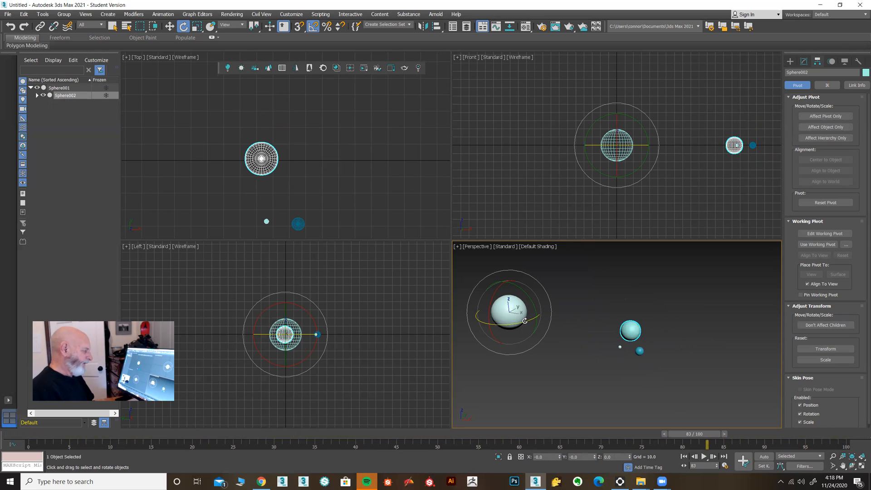
pyautogui.moveTo(698, 435); pyautogui.dragTo(18, 435)
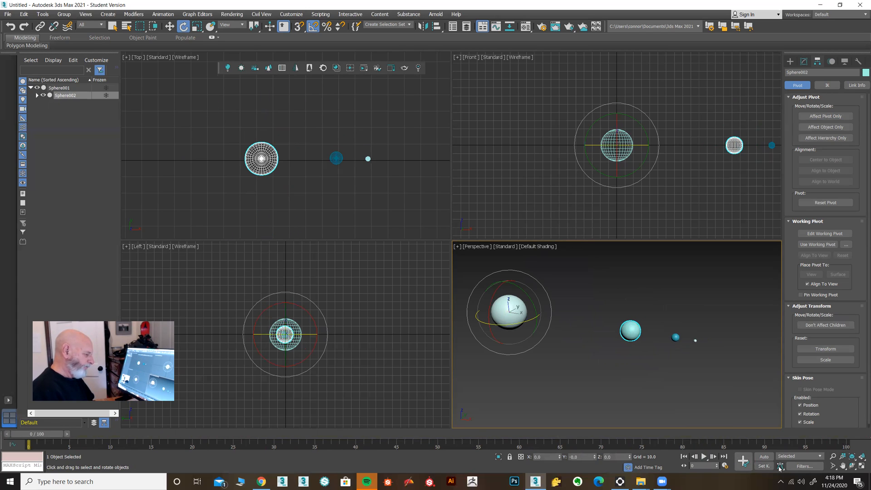
pyautogui.click(764, 466)
pyautogui.click(743, 460)
# Rotate Sphere002 all the way around Sphere001 about the Z axis at frame 100, and turn off Set Key mode.
pyautogui.moveTo(21, 432); pyautogui.dragTo(861, 441)
pyautogui.press('e')
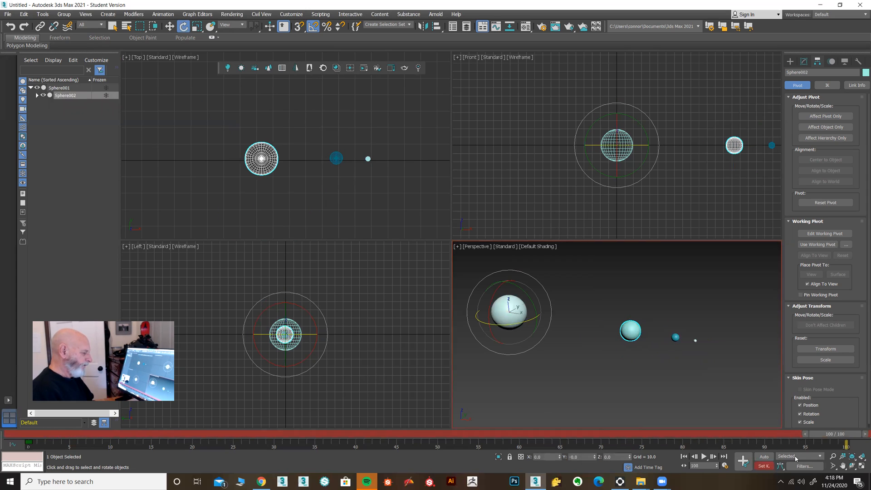
pyautogui.moveTo(501, 324); pyautogui.dragTo(624, 344)
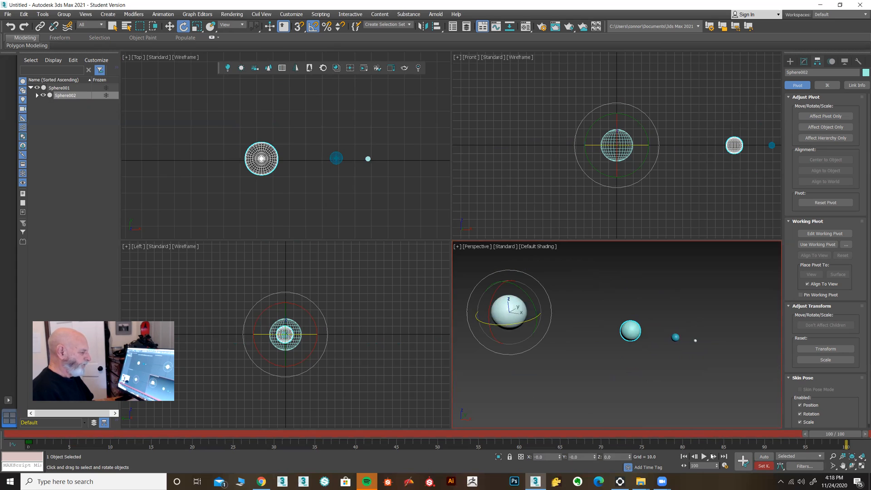
pyautogui.click(764, 467)
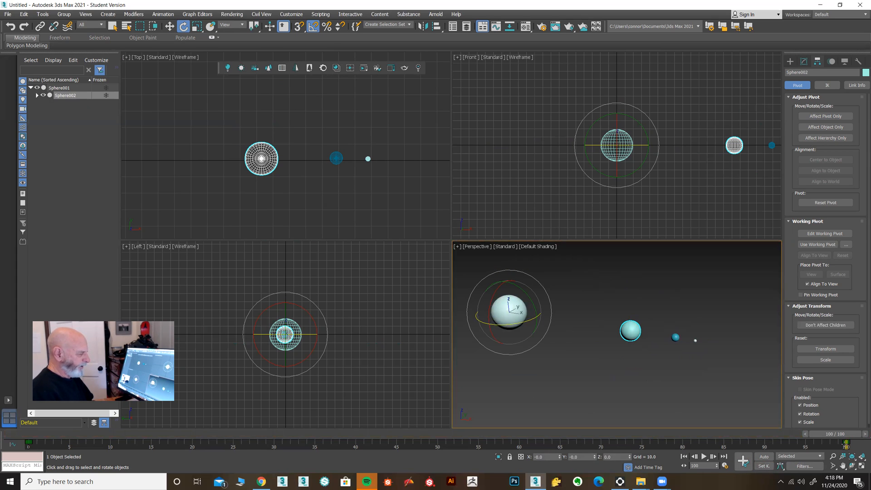
# Set the in and out tangents of Sphere002's Z Rotation keys to linear.
pyautogui.rightClick(846, 444)
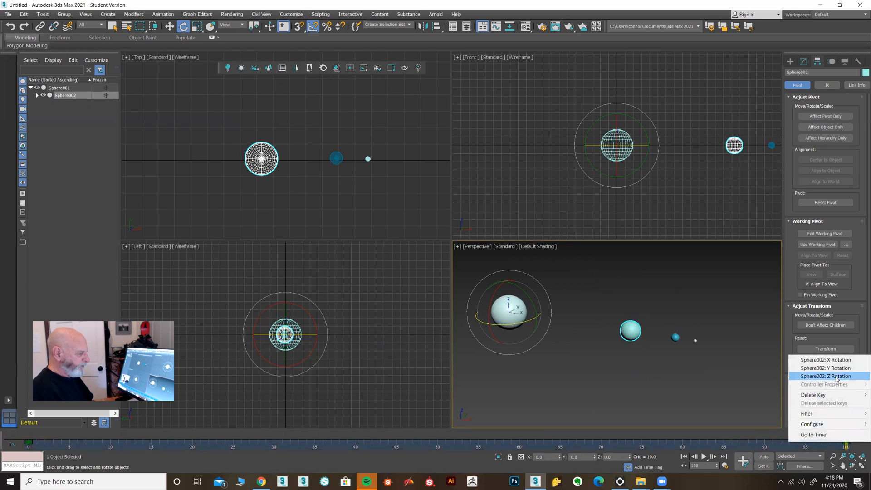
pyautogui.click(837, 377)
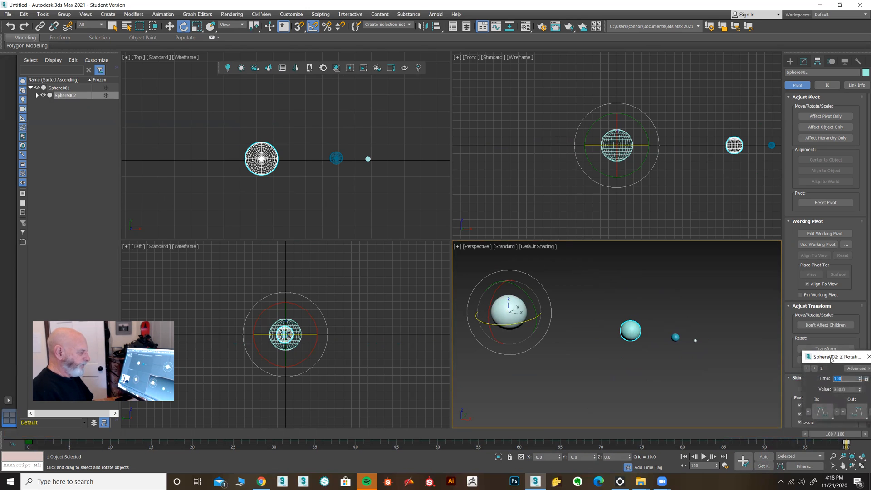
pyautogui.moveTo(832, 358); pyautogui.dragTo(596, 229)
pyautogui.moveTo(589, 282); pyautogui.dragTo(592, 201)
pyautogui.moveTo(621, 282); pyautogui.dragTo(620, 199)
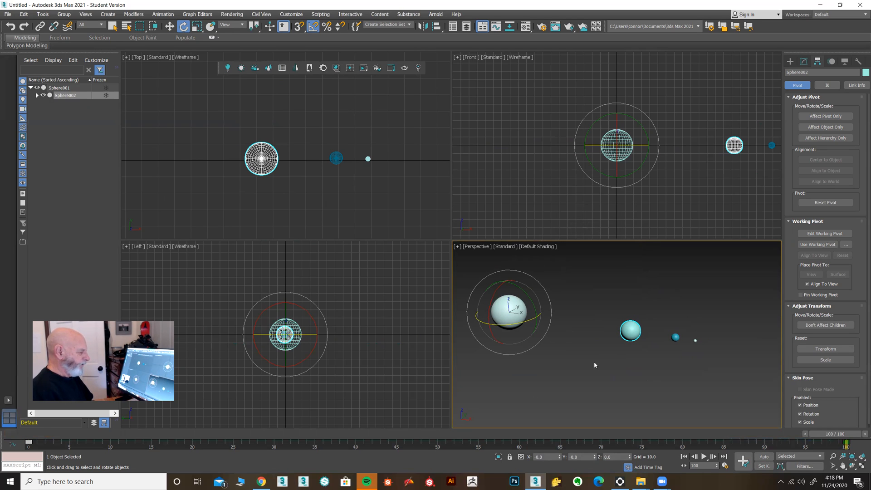
# Maximize the Perspective viewport, clear the selection and play the animation to check the orbits of all the spheres.
pyautogui.moveTo(594, 361); pyautogui.dragTo(603, 365, button='middle')
pyautogui.hotkey('alt', 'w')
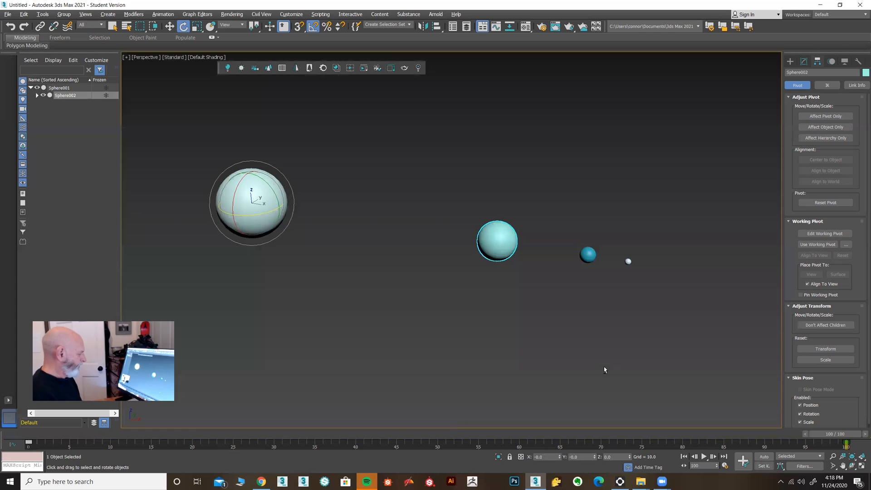
pyautogui.click(549, 364)
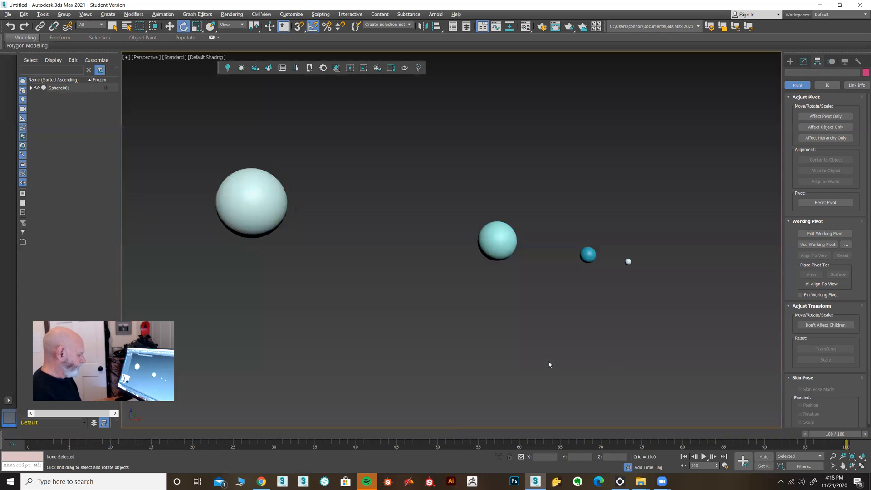
pyautogui.click(705, 457)
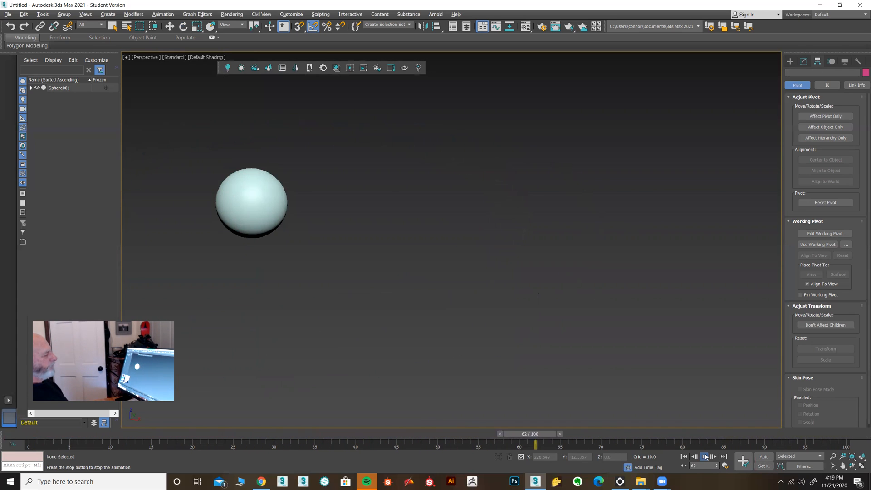
pyautogui.scroll(-4, 676, 372)
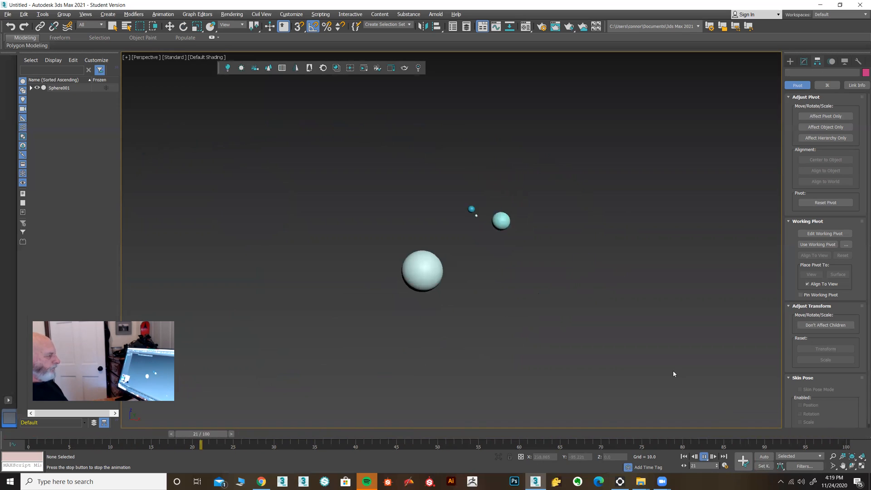
pyautogui.moveTo(518, 310); pyautogui.dragTo(578, 279, button='middle')
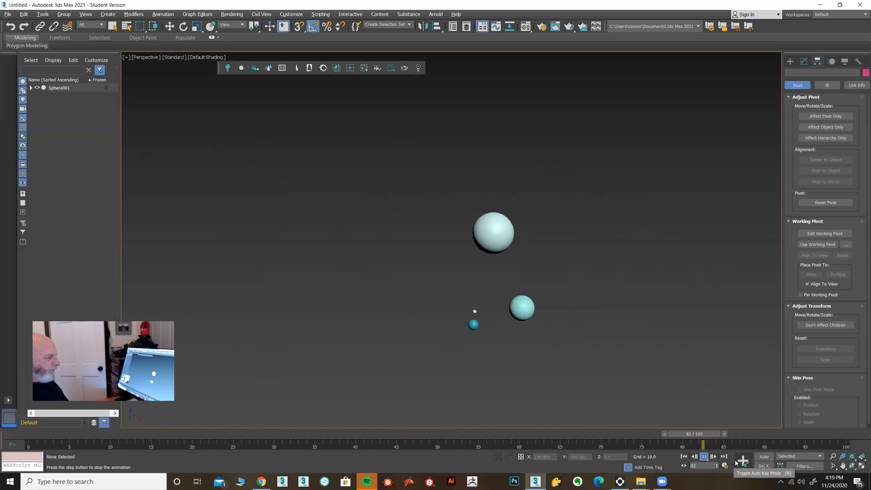
pyautogui.press('e')
# Increase the Z Rotation value of Sphere004's key at frame 100, and play the animation to check its orbit.
pyautogui.click(665, 206)
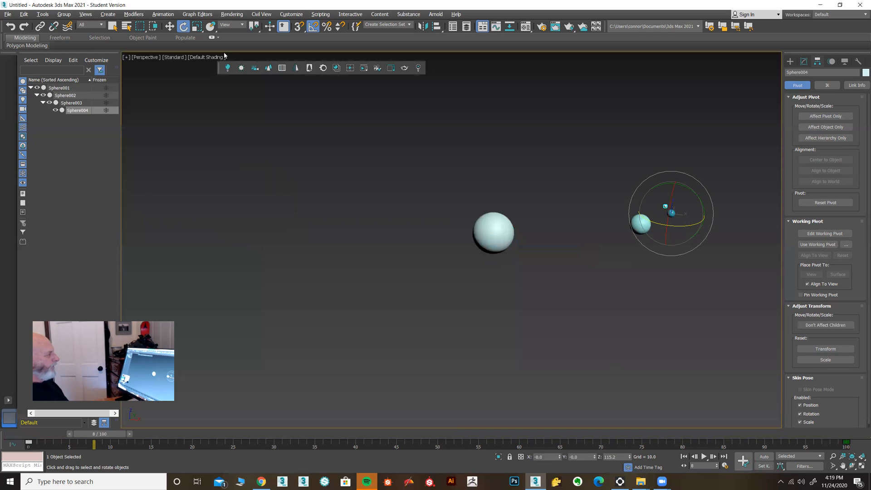
pyautogui.press('w')
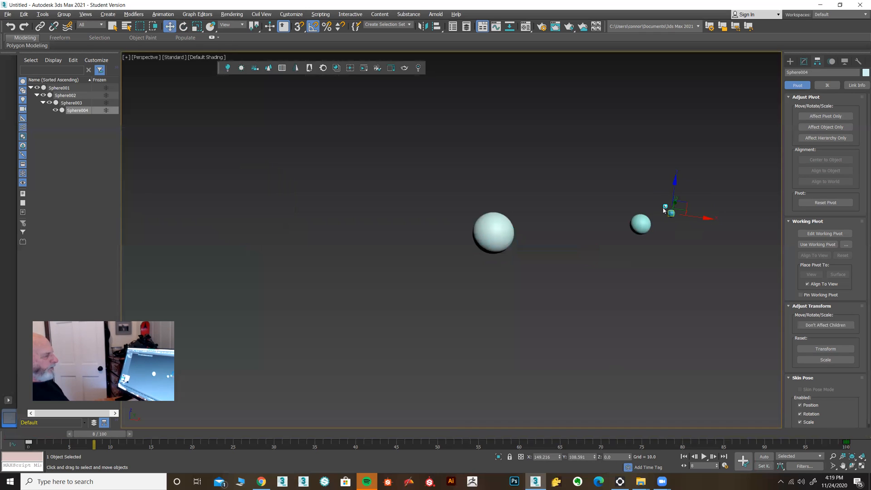
pyautogui.rightClick(846, 441)
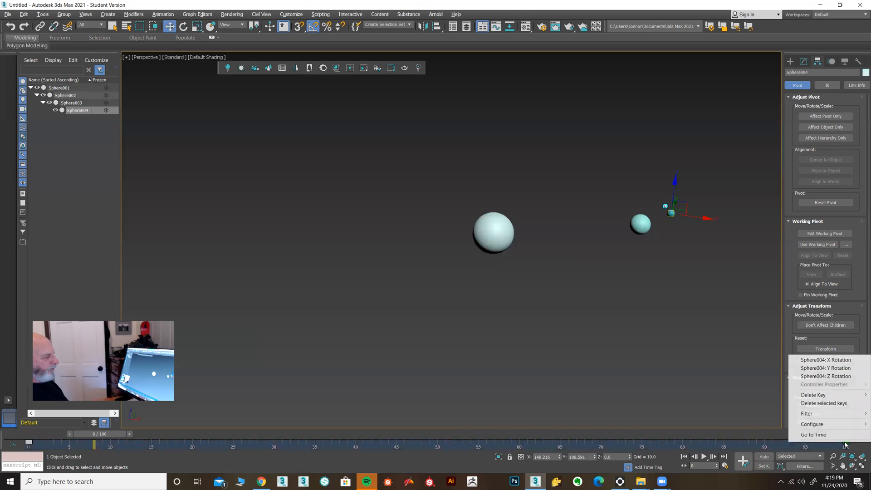
pyautogui.click(846, 377)
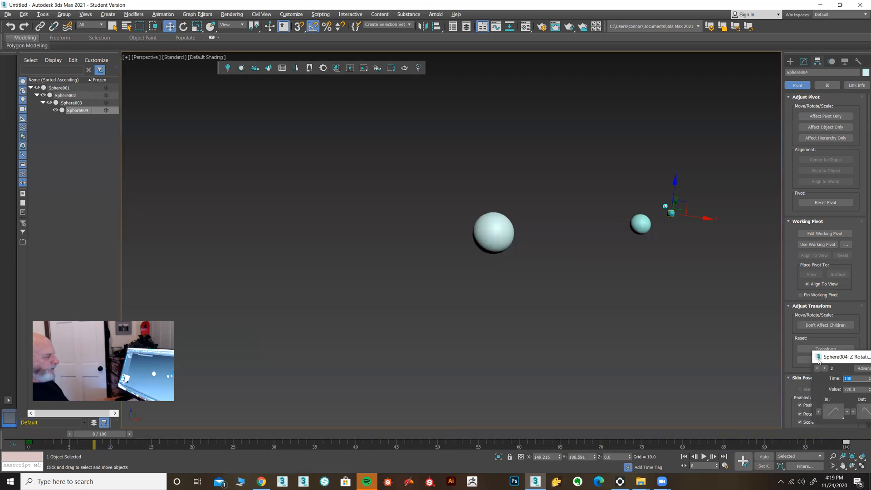
pyautogui.moveTo(858, 359); pyautogui.dragTo(484, 283)
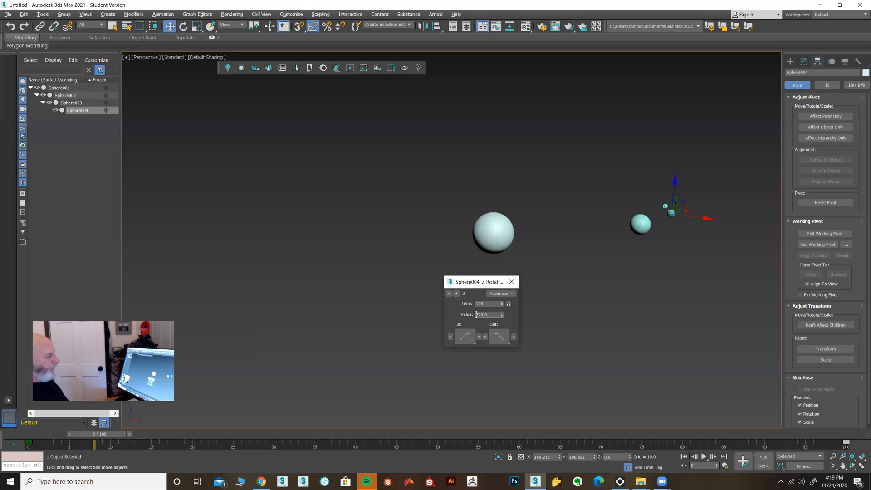
pyautogui.write('3')
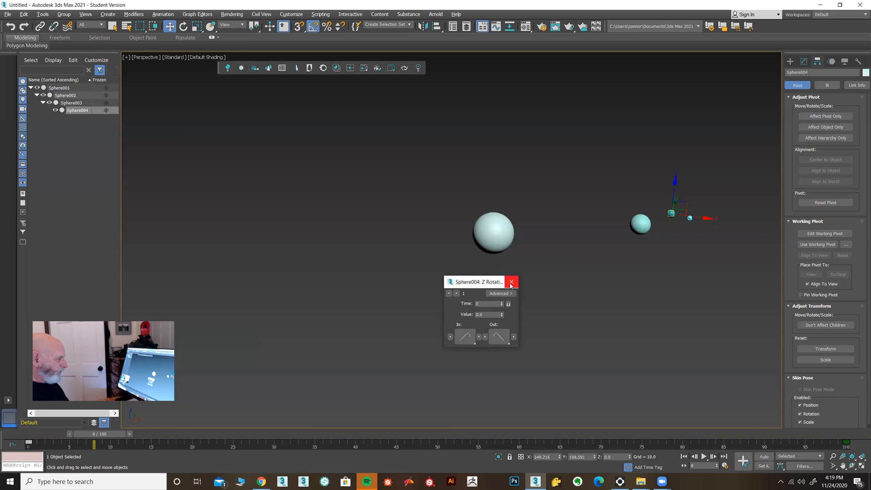
pyautogui.click(511, 282)
pyautogui.click(704, 456)
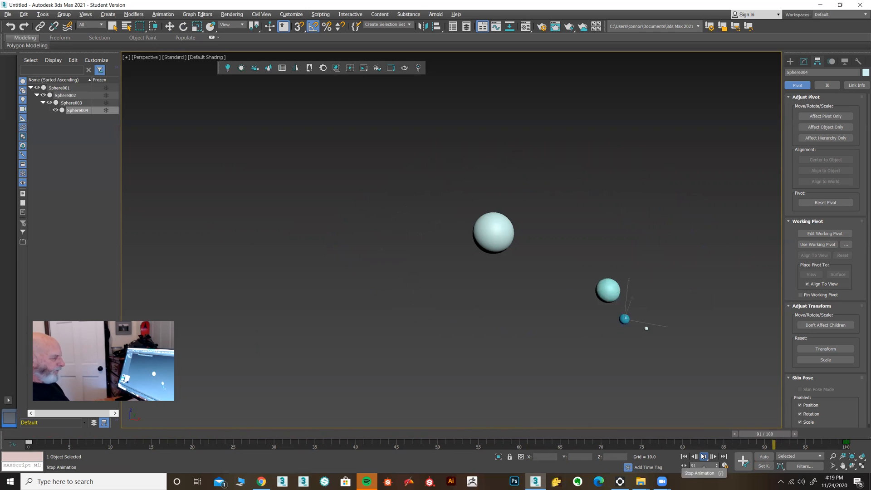
pyautogui.click(703, 456)
pyautogui.press('w')
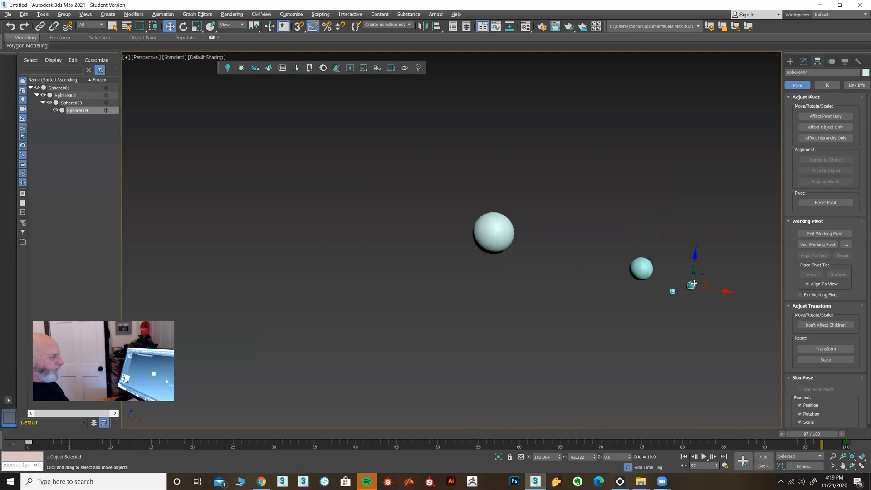
# Select Sphere003 and set the value of its Z Rotation key at frame 100 to 720.
pyautogui.press('pageup')
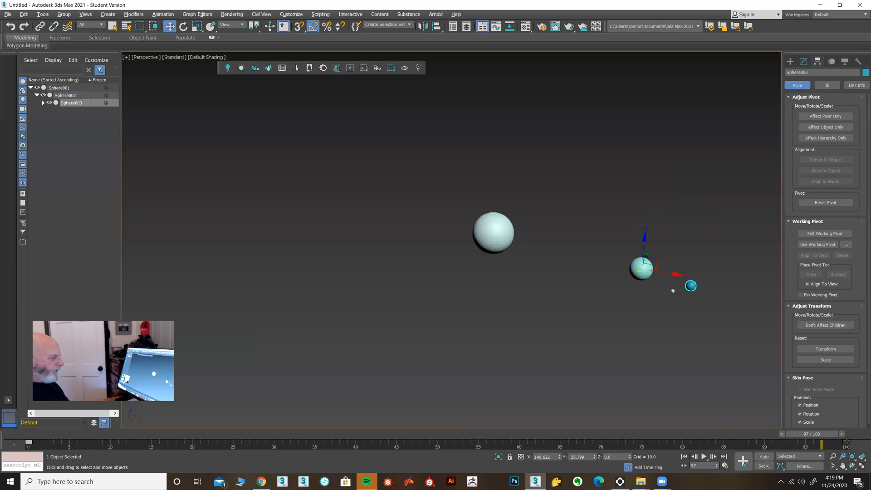
pyautogui.rightClick(837, 443)
pyautogui.click(840, 375)
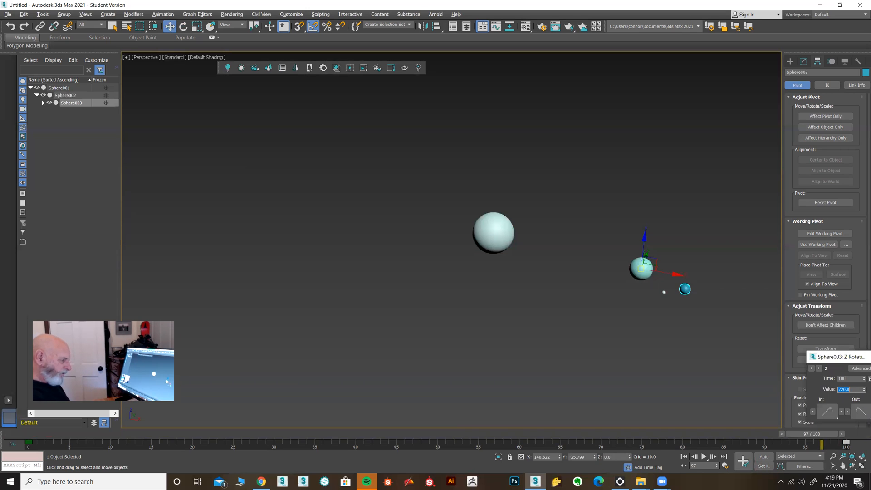
pyautogui.moveTo(843, 360); pyautogui.dragTo(539, 330)
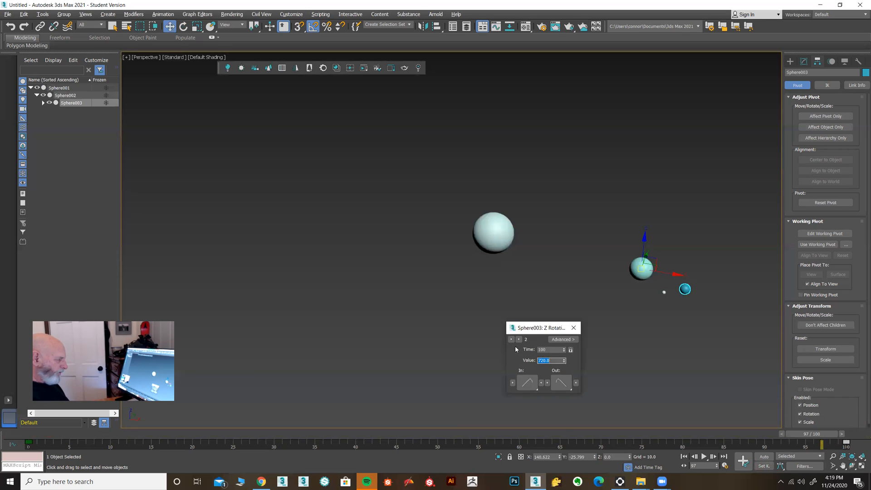
pyautogui.click(573, 328)
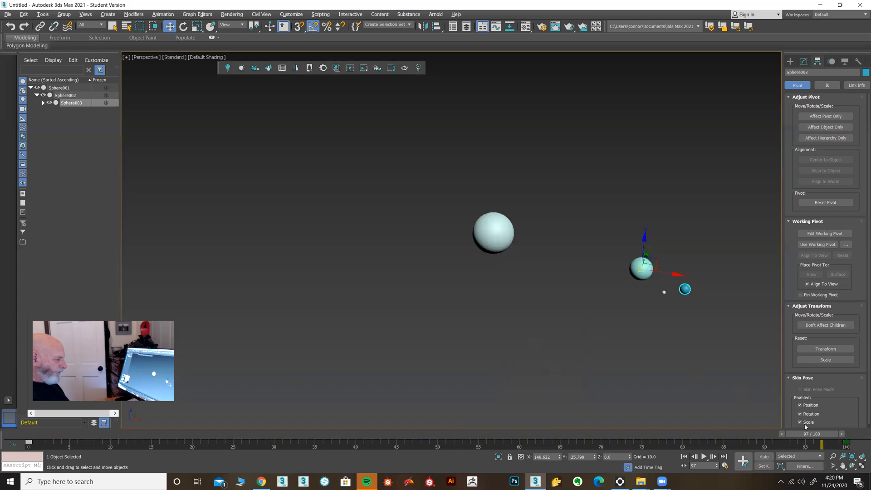
# Play the animation, return to frame 0 and replay it to check the orbits from an adjusted perspective view.
pyautogui.click(705, 456)
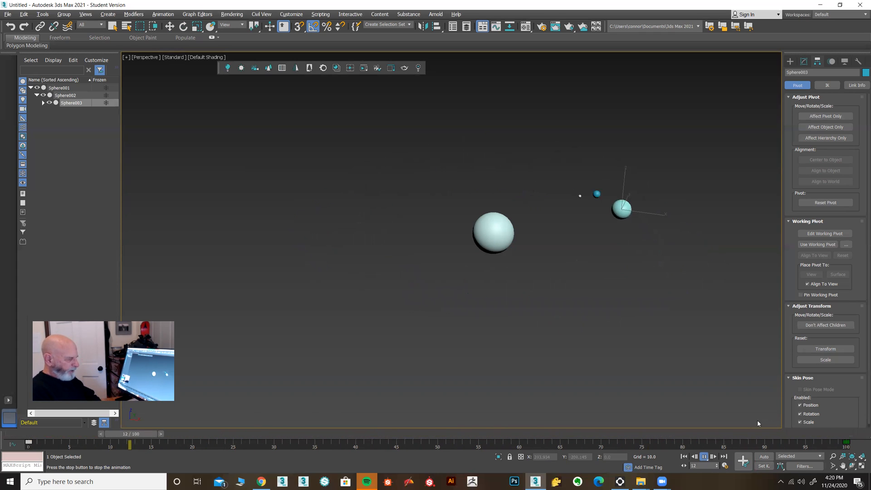
pyautogui.press('w')
pyautogui.click(705, 459)
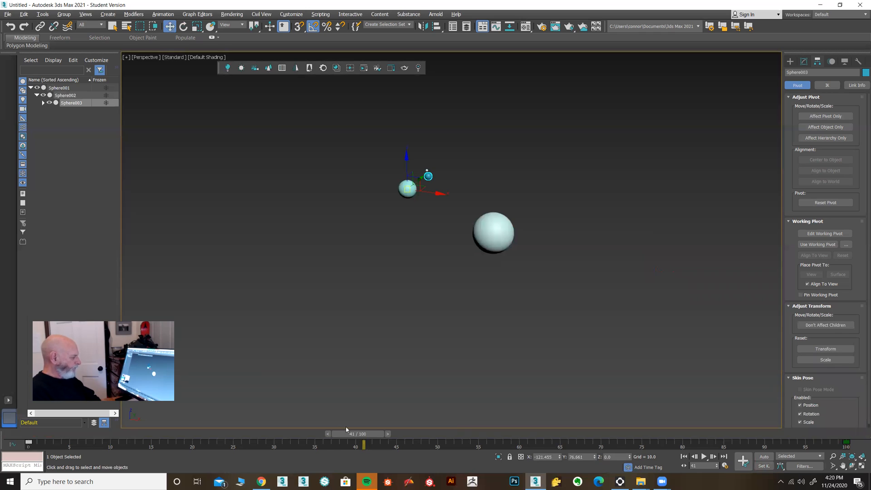
pyautogui.moveTo(352, 434); pyautogui.dragTo(0, 422)
pyautogui.press('w')
pyautogui.moveTo(731, 337); pyautogui.dragTo(650, 301, button='middle')
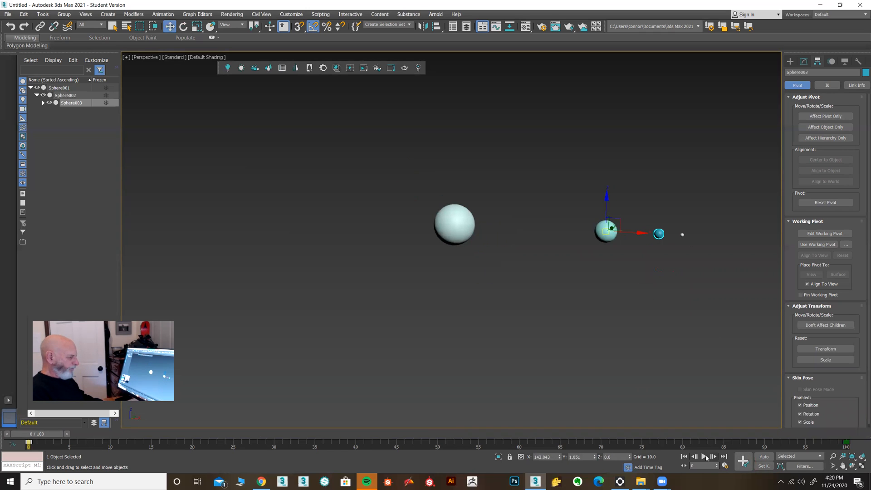
pyautogui.click(704, 457)
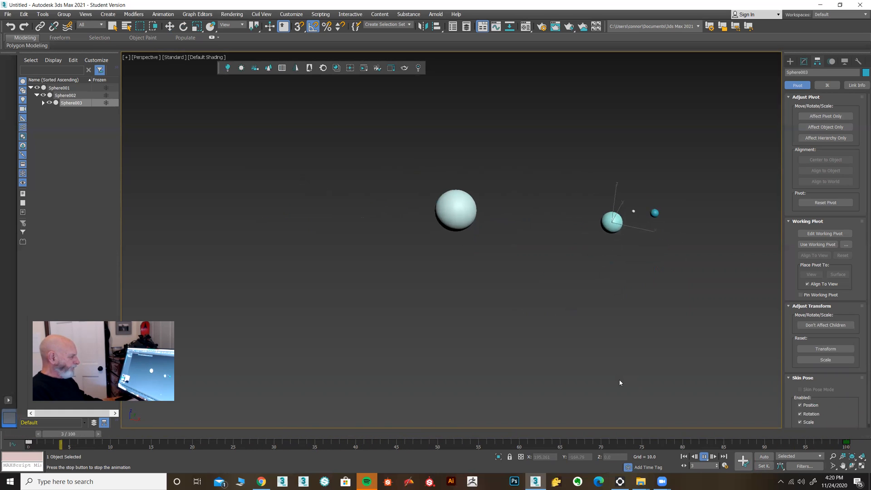
pyautogui.click(831, 456)
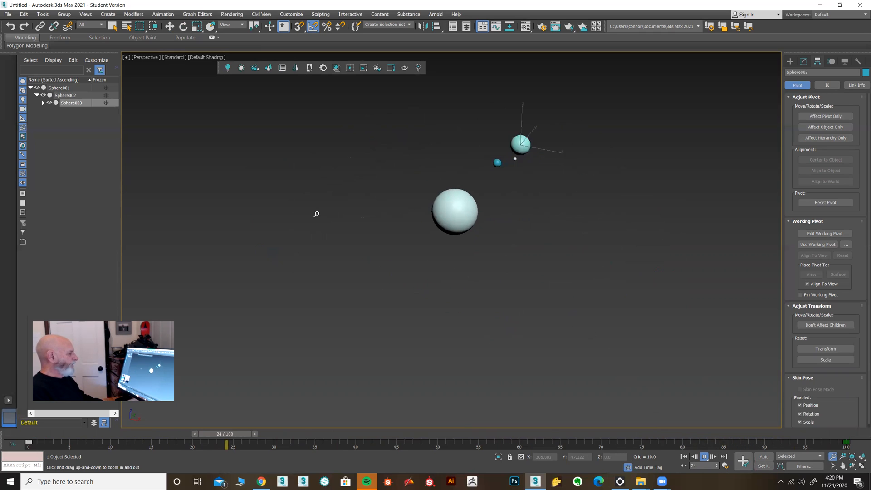
pyautogui.click(704, 458)
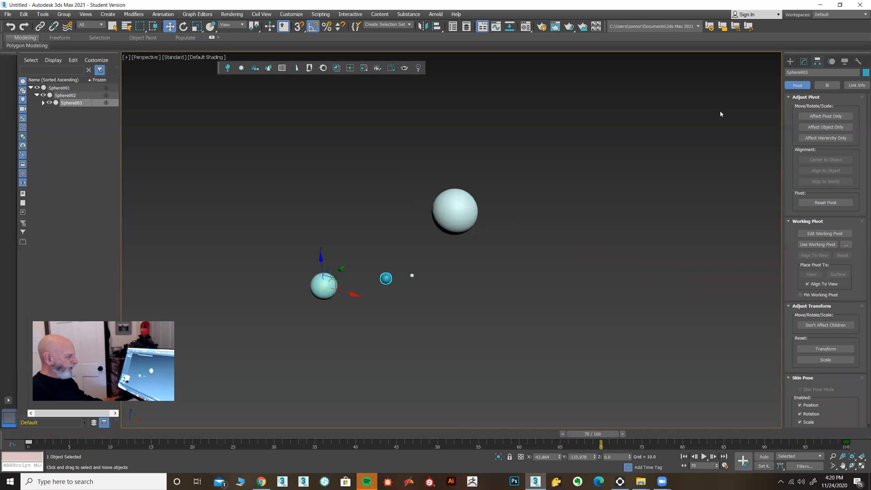
# Show safe frames in the Perspective viewport and frame the orbiting spheres within them while the animation plays.
pyautogui.click(149, 57)
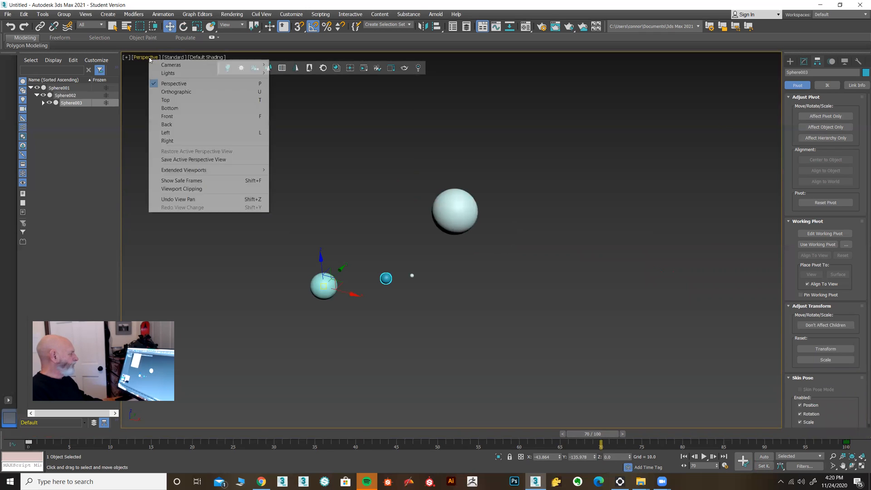
pyautogui.click(180, 181)
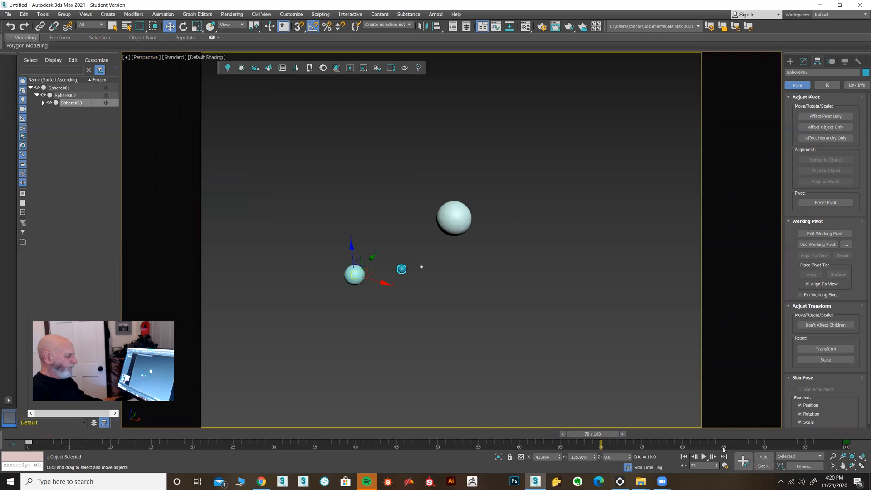
pyautogui.click(702, 457)
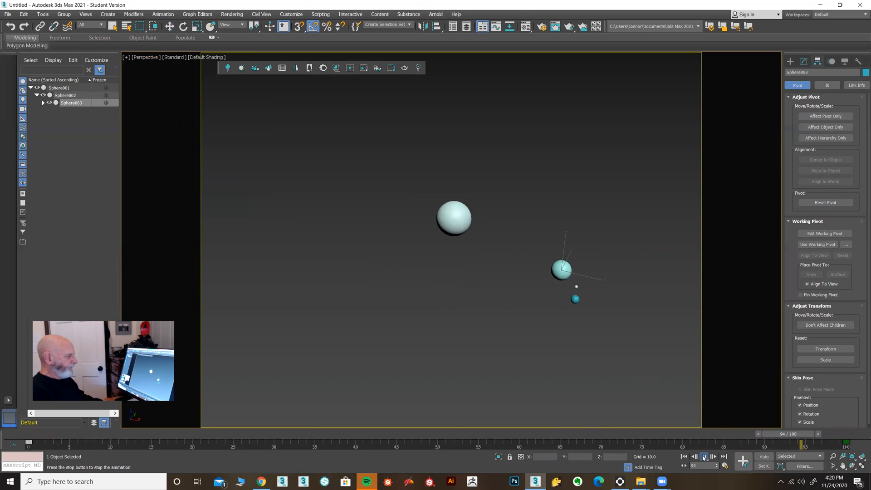
pyautogui.click(832, 456)
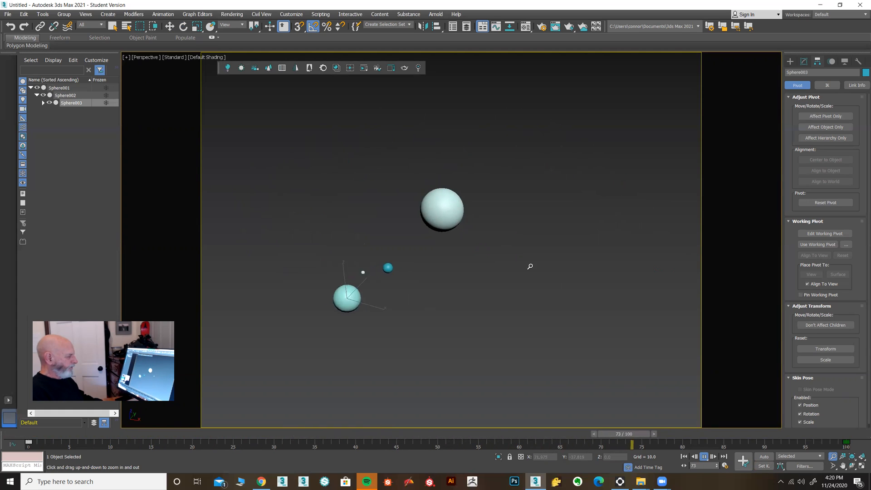
pyautogui.click(705, 457)
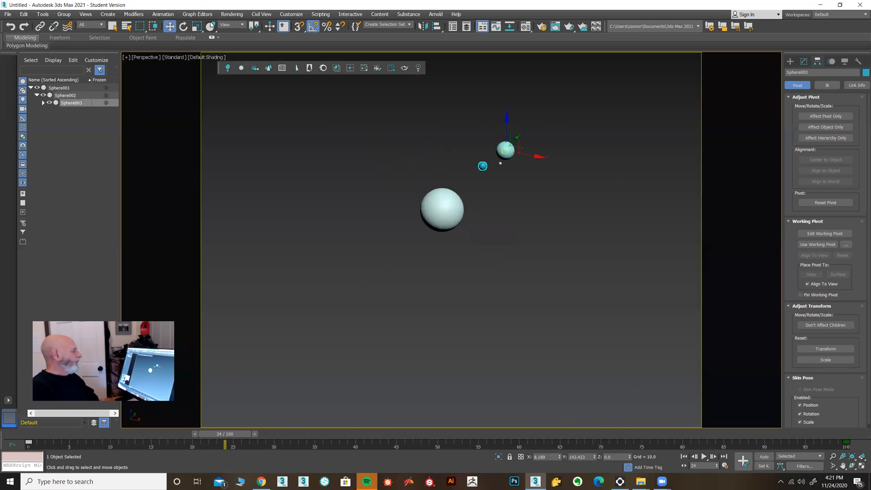
# Open the render setup and choose Scanline Renderer as the renderer.
pyautogui.click(227, 14)
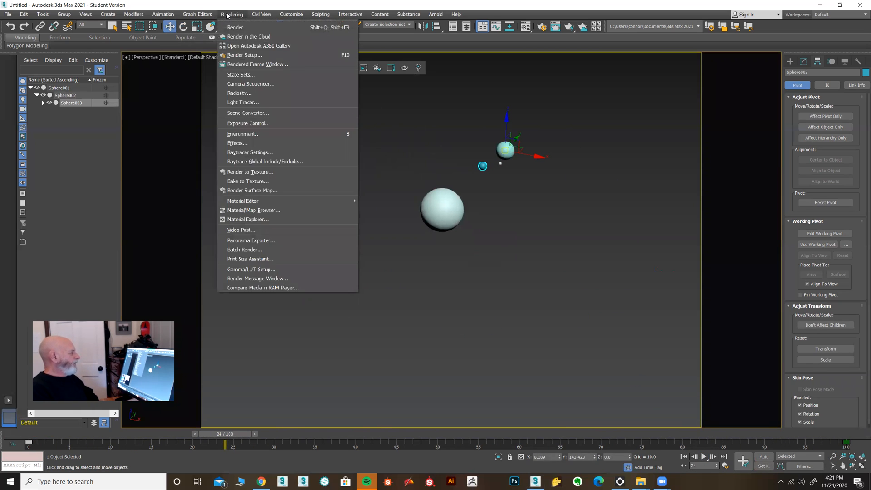
pyautogui.click(237, 54)
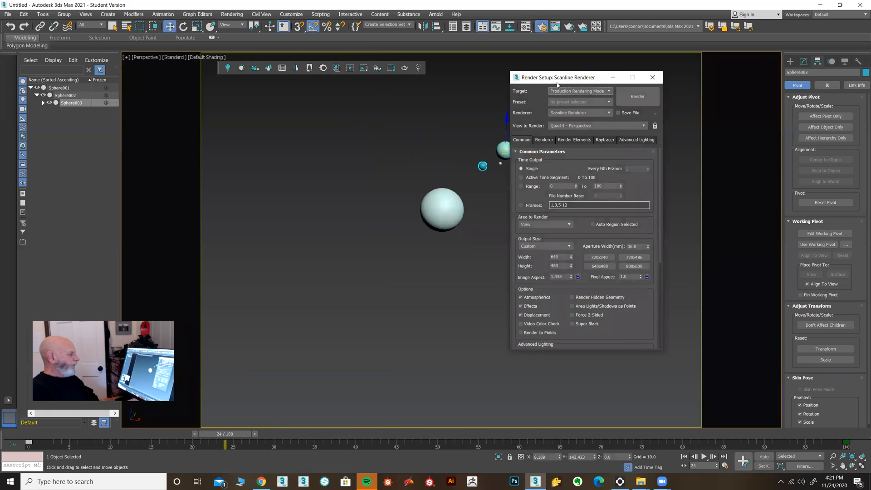
pyautogui.moveTo(549, 78); pyautogui.dragTo(225, 107)
pyautogui.click(254, 142)
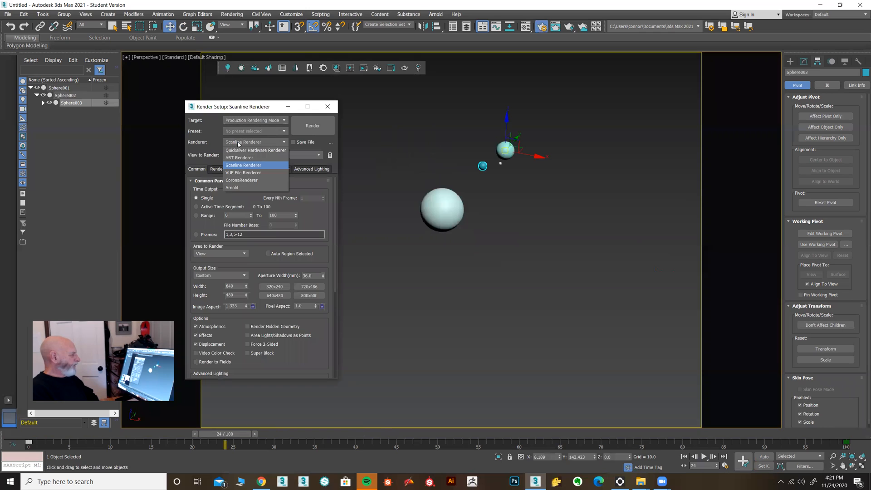
pyautogui.click(245, 166)
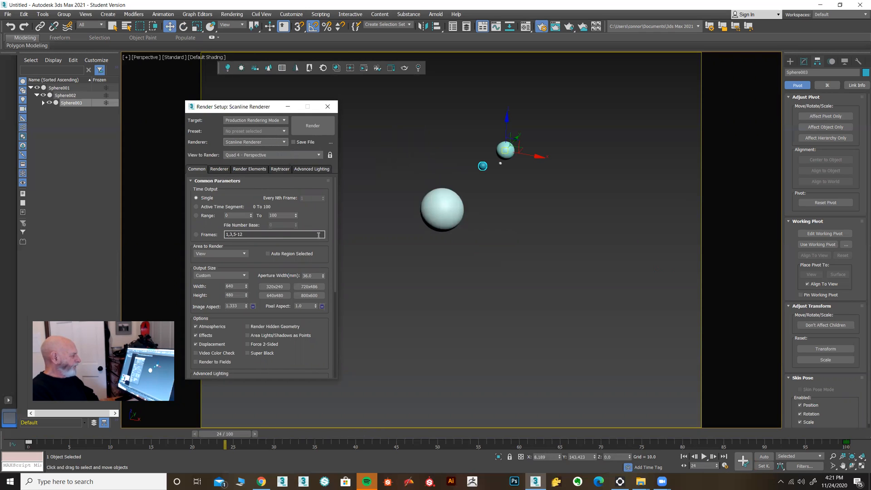
# Set the render's time output to Active Time Segment and browse to D:\CLASS STUFF\_Online AR205 for the render output file.
pyautogui.click(197, 207)
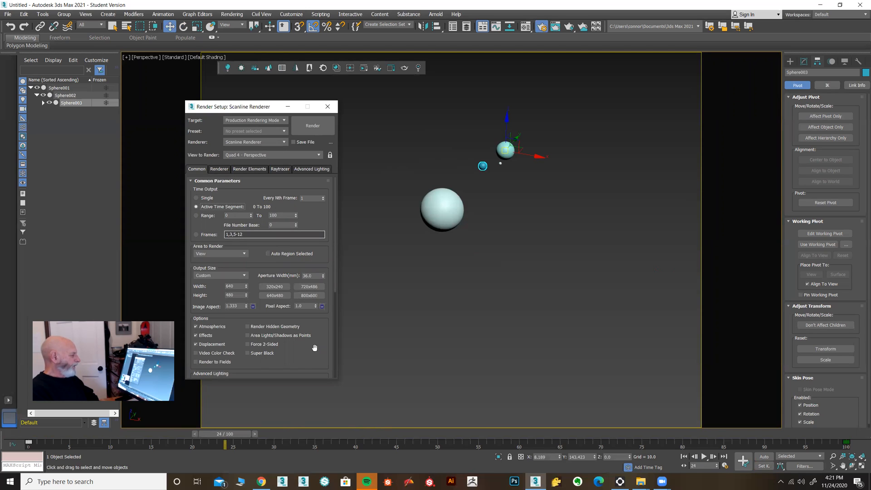
pyautogui.scroll(-5, 314, 348)
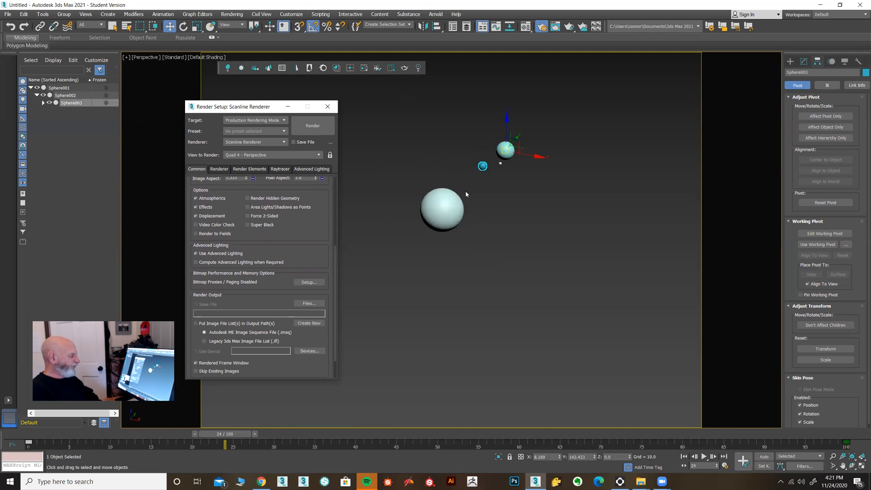
pyautogui.scroll(-1, 290, 208)
pyautogui.scroll(-1, 290, 208)
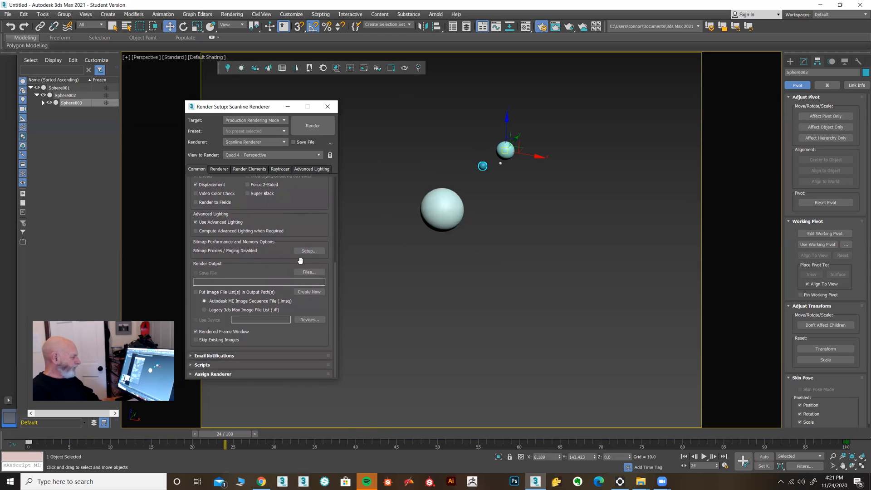
pyautogui.click(308, 272)
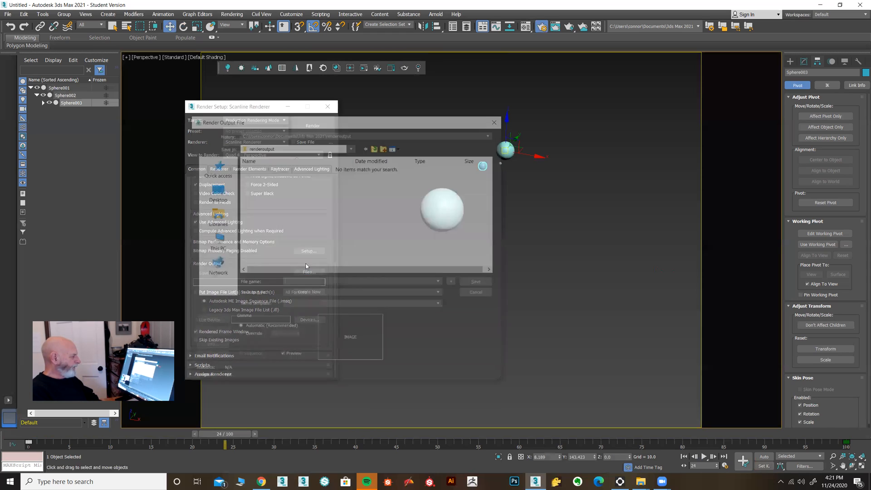
pyautogui.click(219, 245)
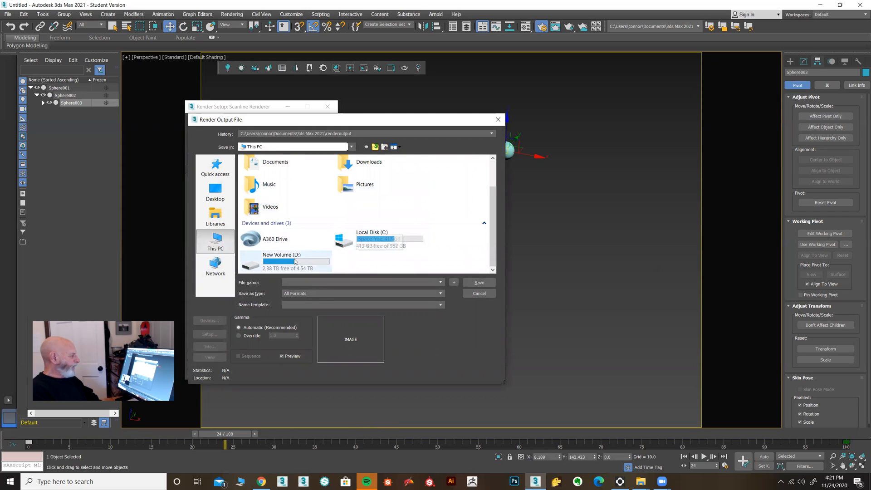
pyautogui.doubleClick(277, 259)
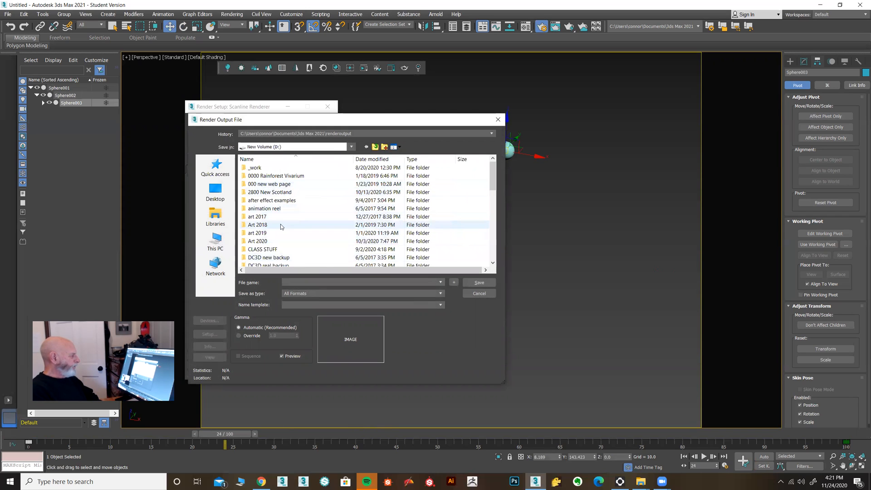
pyautogui.doubleClick(277, 249)
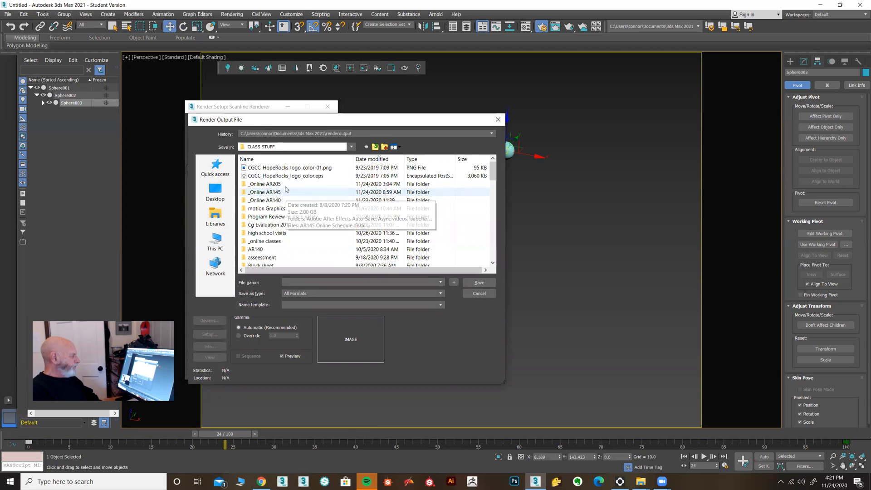
pyautogui.doubleClick(272, 184)
# Save the render output as an AVI file named test.
pyautogui.click(345, 293)
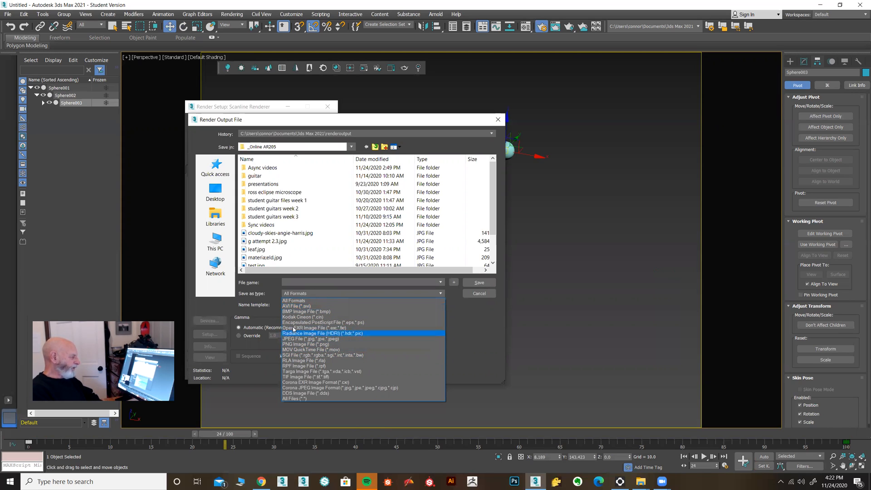
pyautogui.click(294, 306)
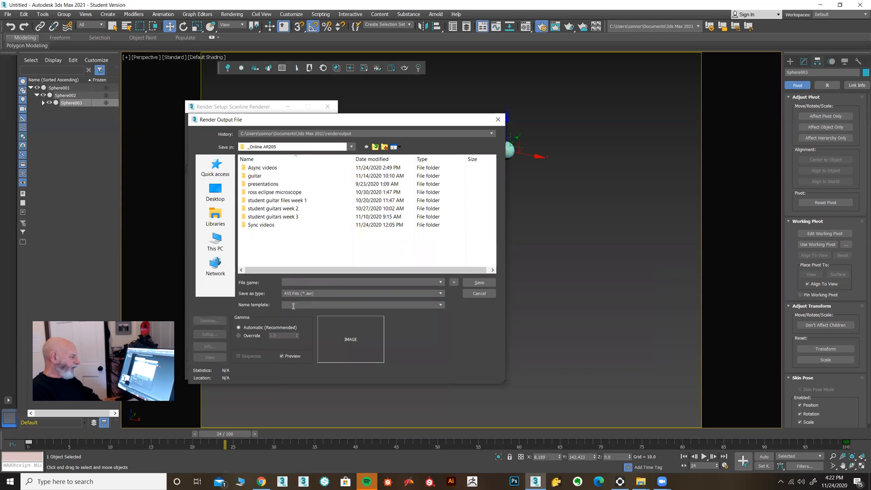
pyautogui.click(297, 280)
pyautogui.write('tes')
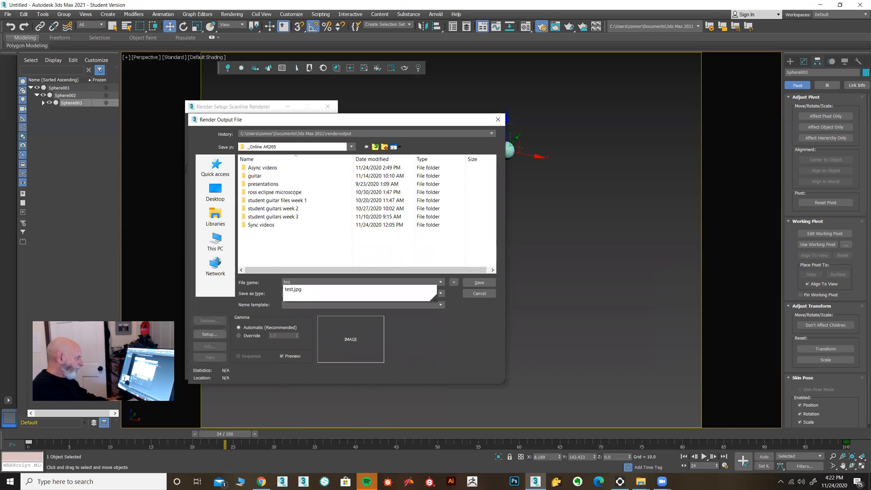
pyautogui.write('t')
pyautogui.click(438, 354)
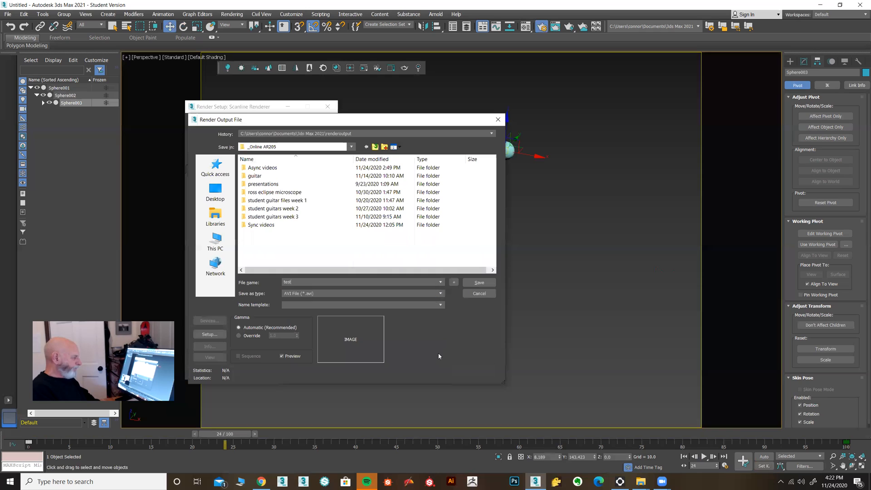
pyautogui.click(477, 284)
# Try the DV Video Encoder, choose MJPEG Compressor for the AVI compression instead and accept the compression setup.
pyautogui.click(363, 234)
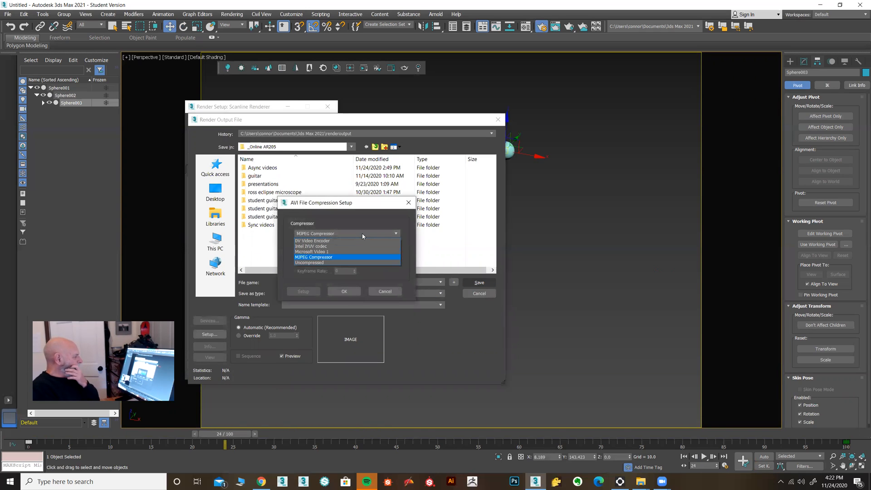
pyautogui.click(329, 240)
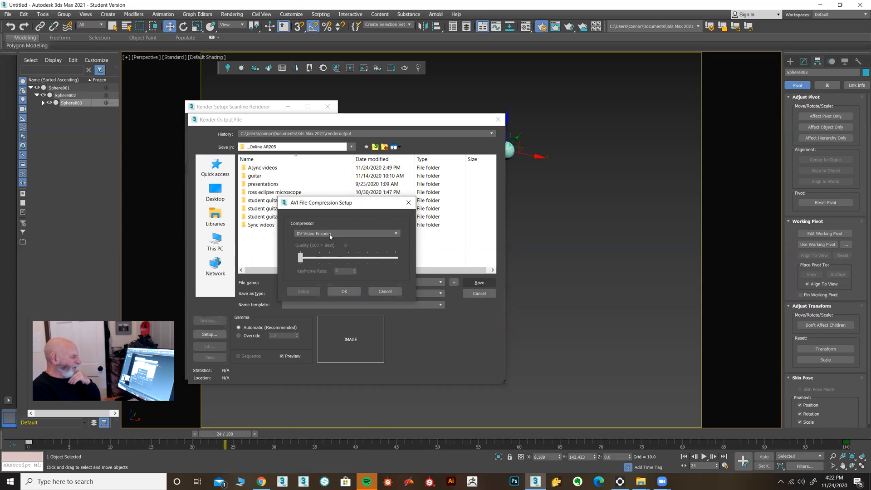
pyautogui.click(330, 234)
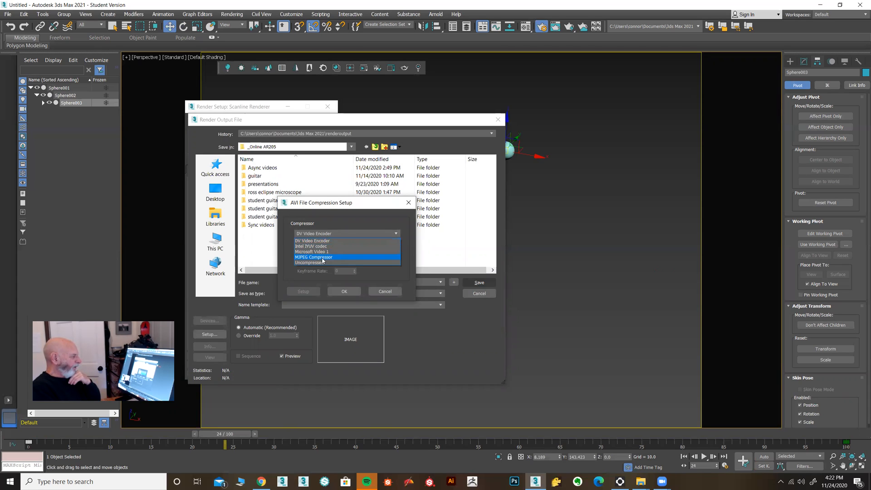
pyautogui.click(323, 258)
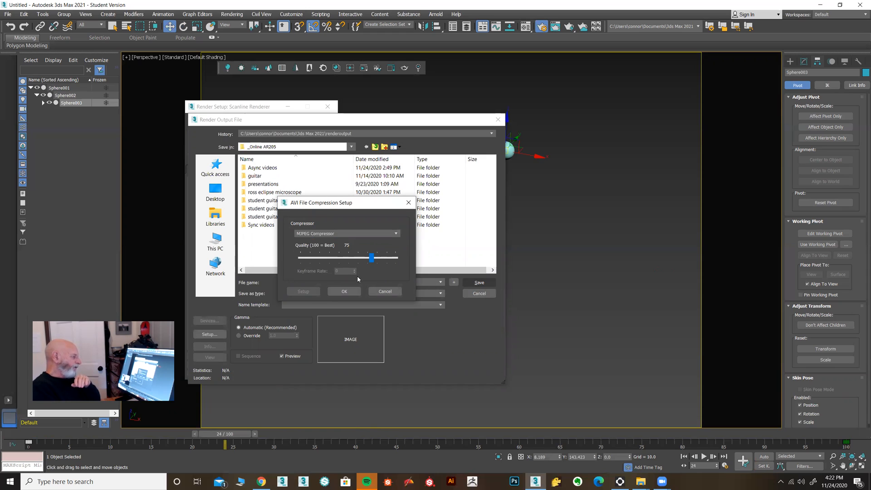
pyautogui.click(344, 293)
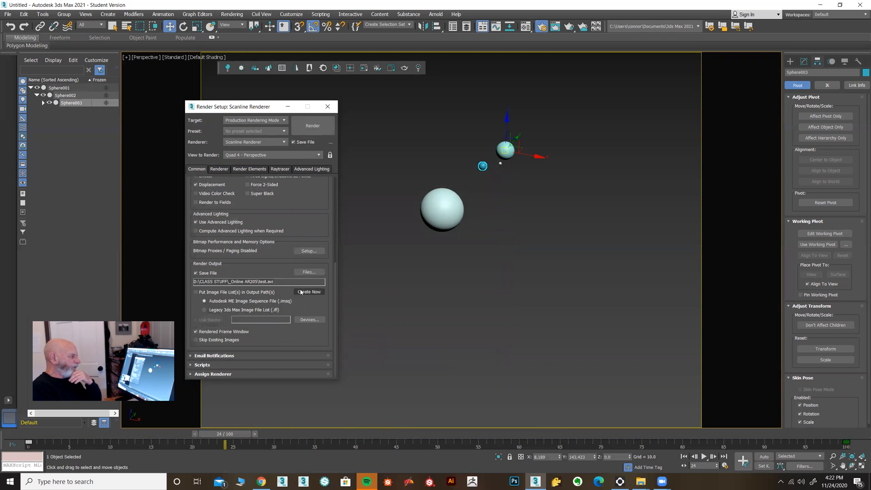
# Render the animation, play the rendered test.avi from its folder in VLC media player, and close the player.
pyautogui.click(312, 129)
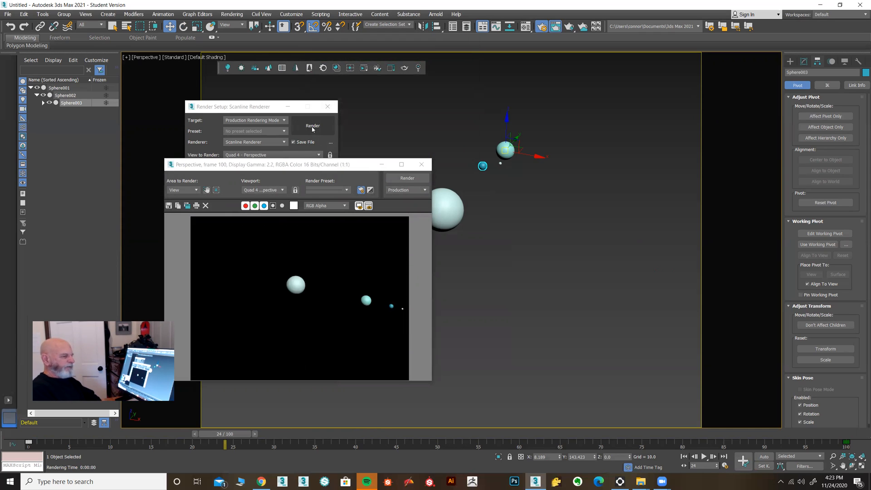
pyautogui.click(641, 481)
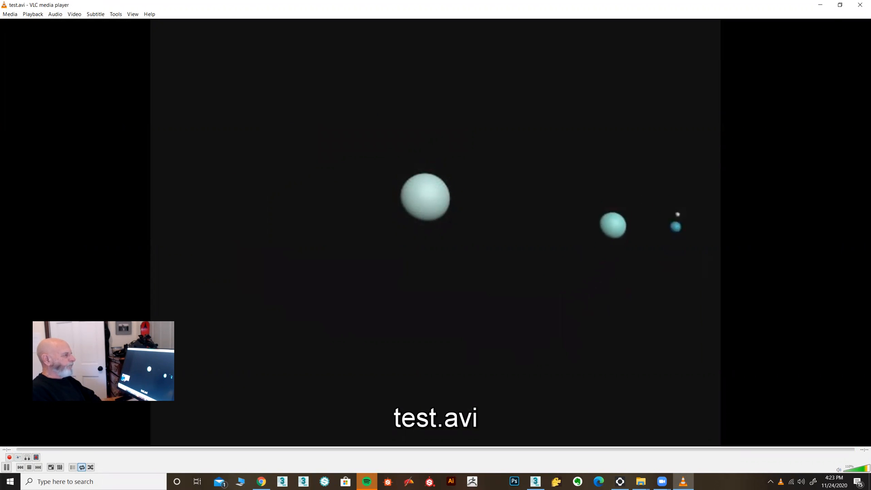
pyautogui.click(860, 5)
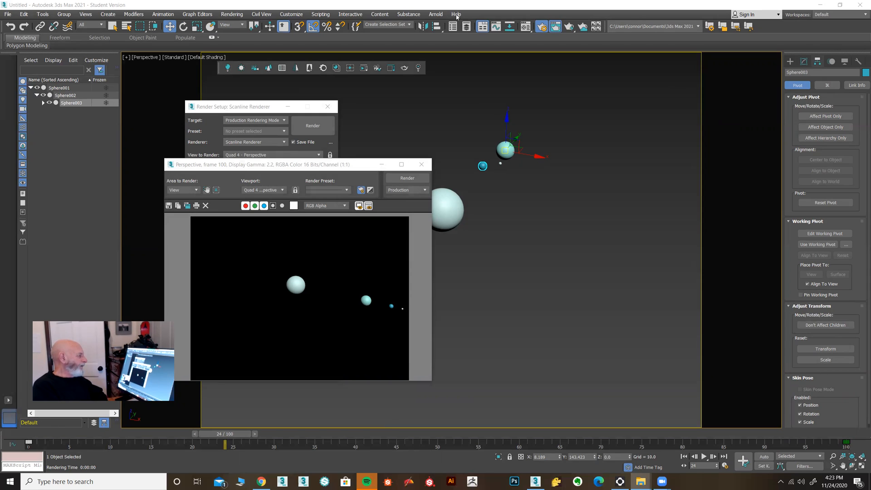
# Review the time output and output size settings in the render setup and bring the rendered frame window back in front.
pyautogui.click(302, 108)
pyautogui.moveTo(310, 229); pyautogui.dragTo(306, 375)
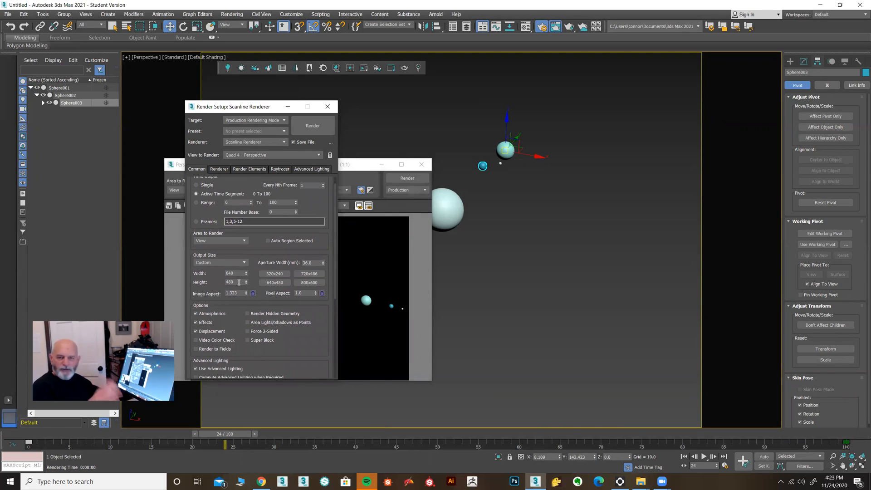
pyautogui.click(357, 165)
pyautogui.moveTo(358, 164); pyautogui.dragTo(377, 156)
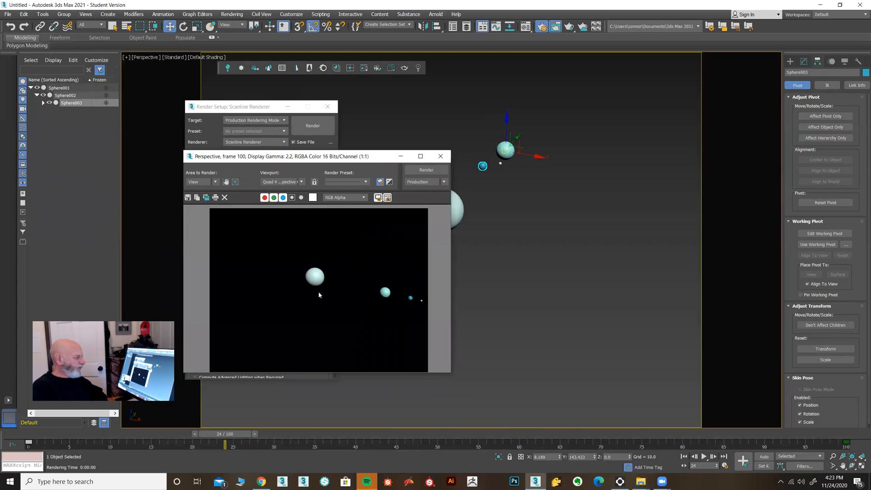